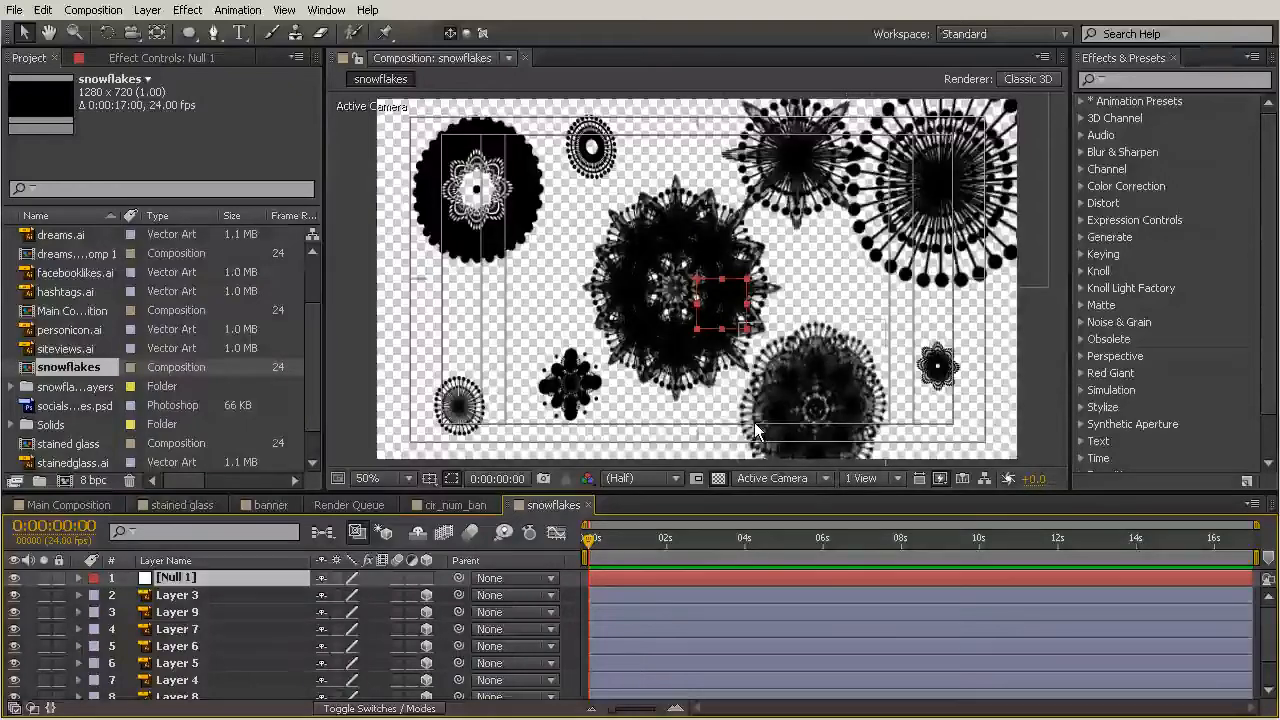
Make Null 1 a 3D layer and move it straight down below the frame, to about Y 810.
left_click(426, 578)
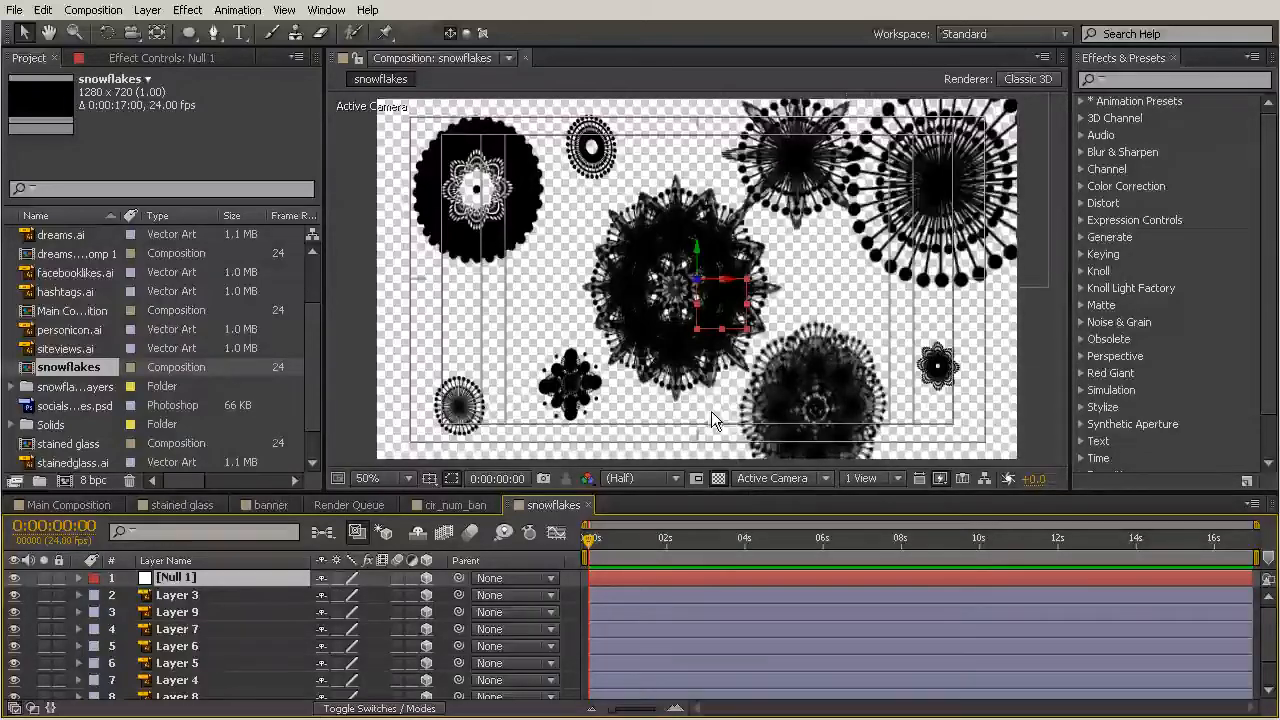
left_click_drag(699, 252, 740, 478)
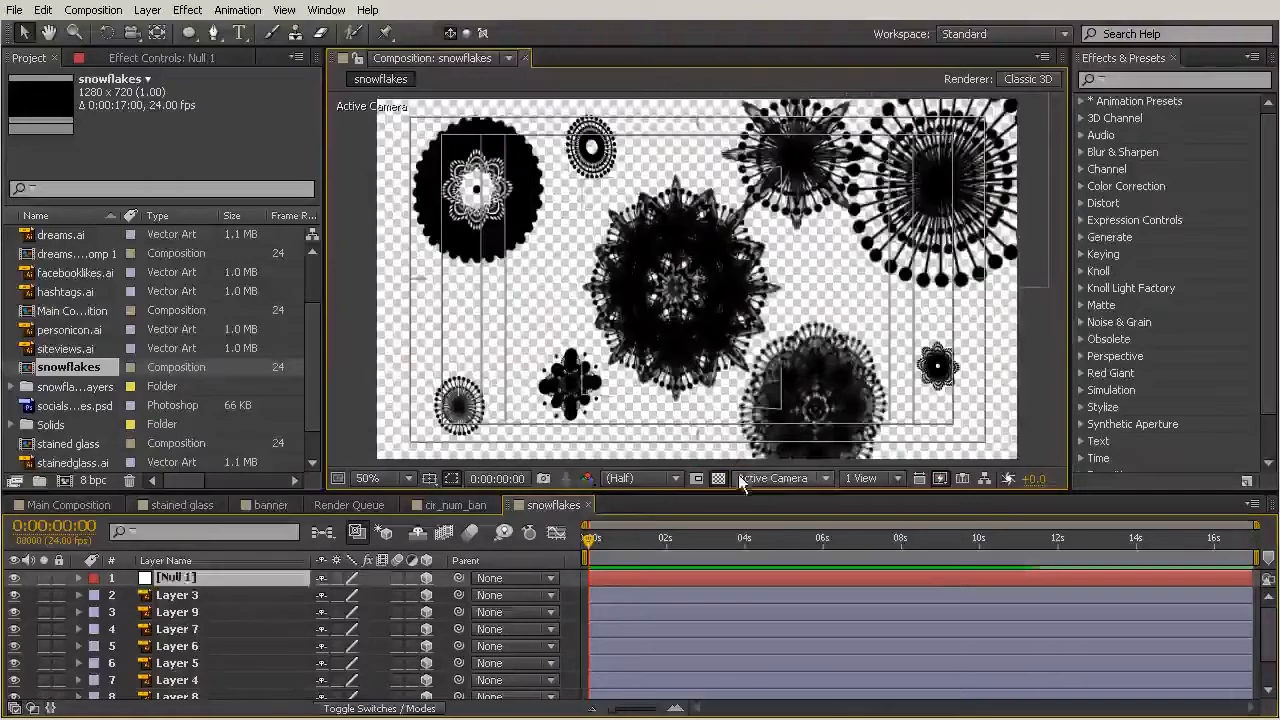
key("comma")
key("comma")
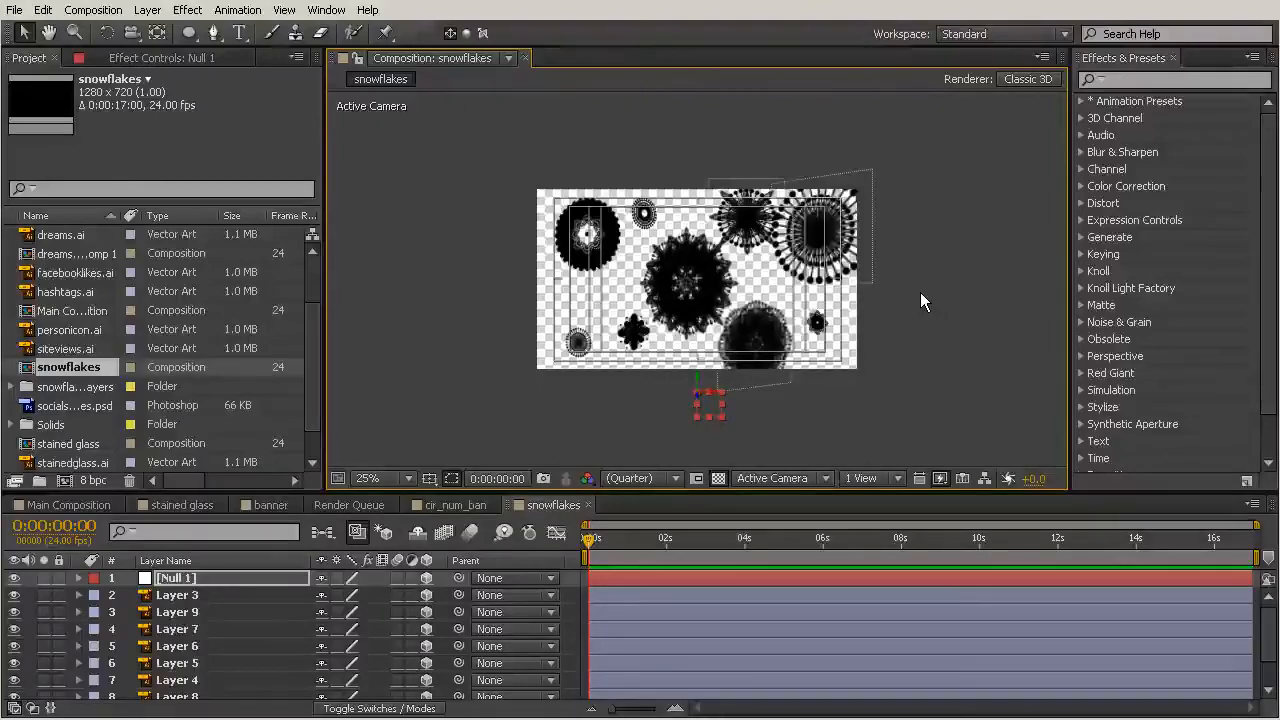
Parent all the snowflake layers, from Layer 3 through Layer 1, to Null 1.
left_click(192, 597)
scroll(232, 681, "down", 2)
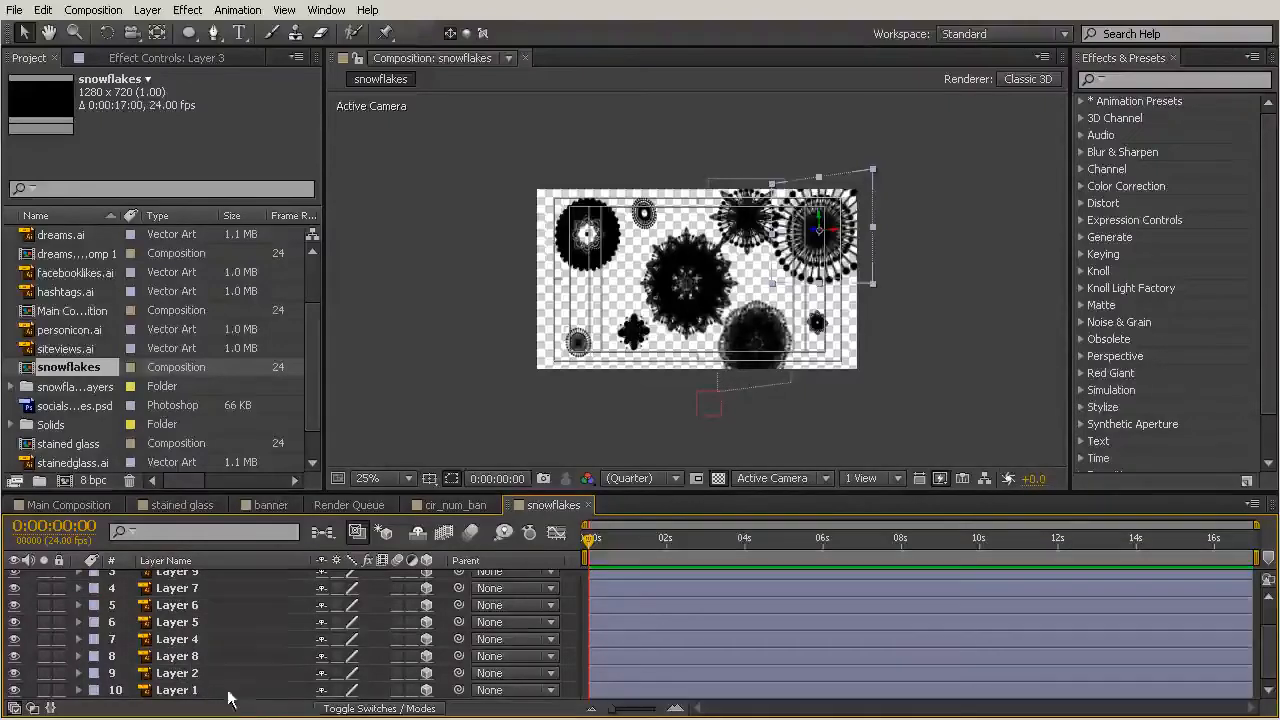
left_click(235, 692, "shift")
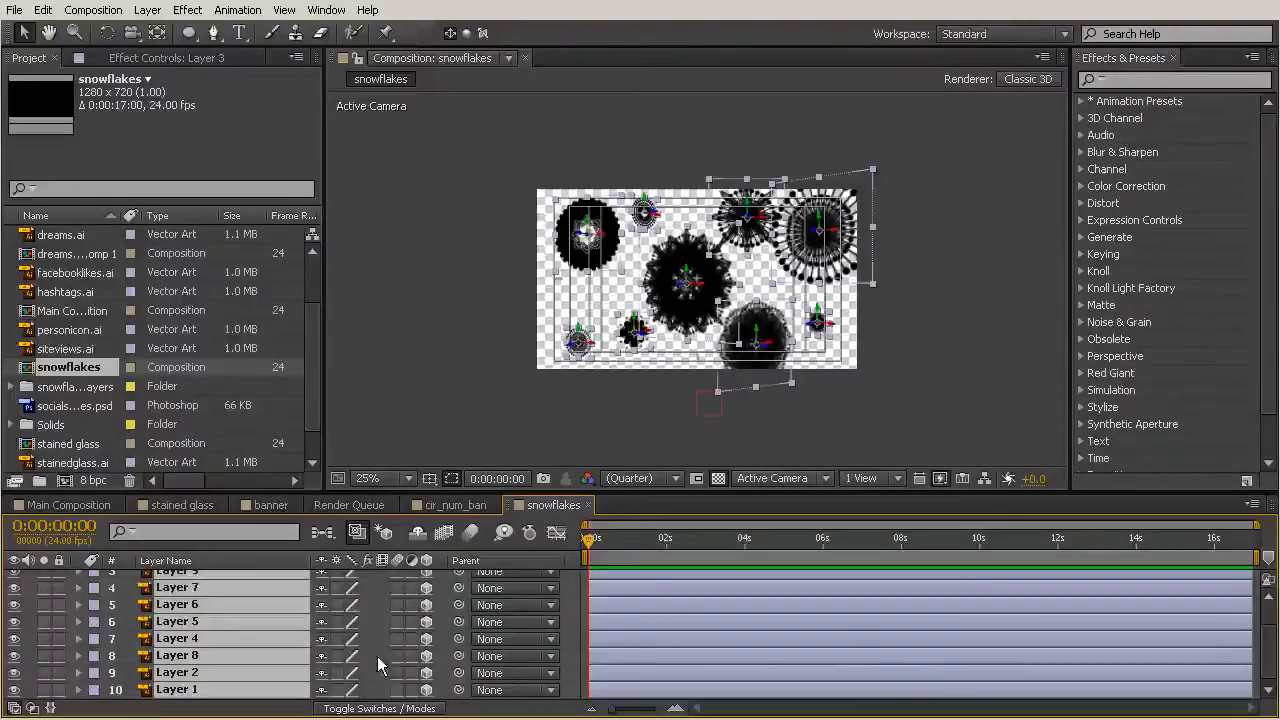
scroll(400, 660, "up", 3)
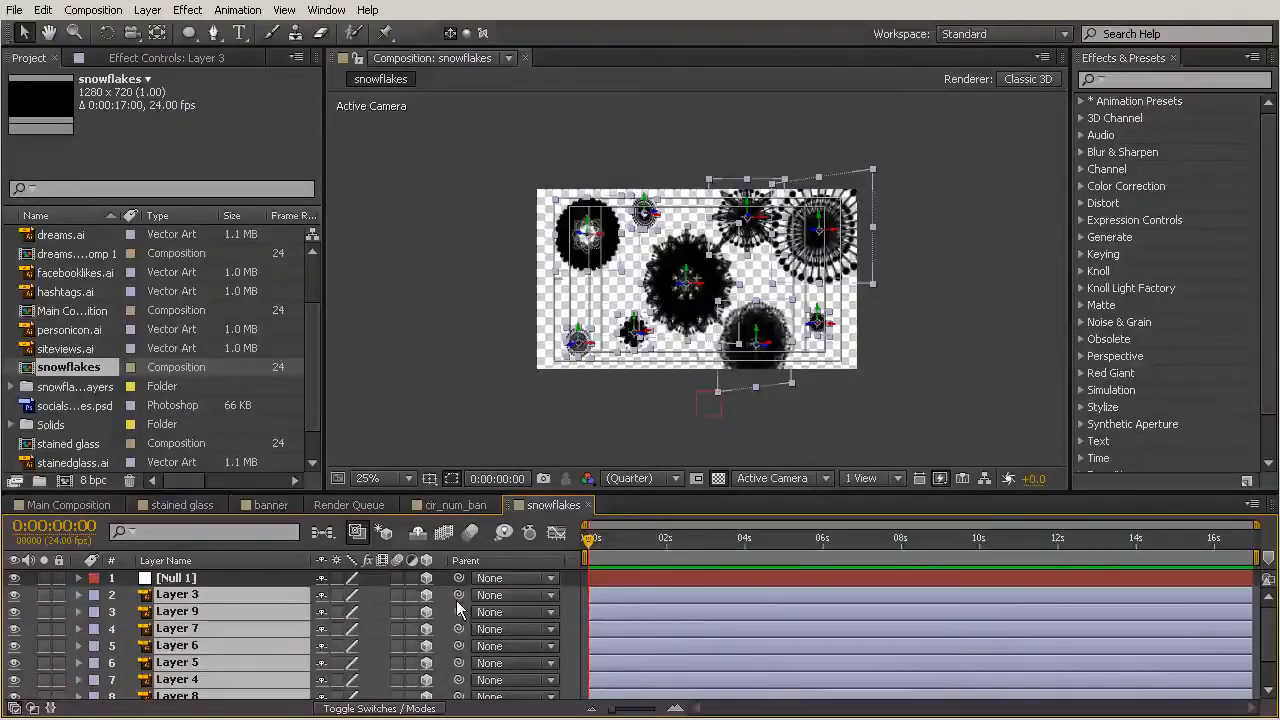
left_click_drag(457, 597, 180, 578)
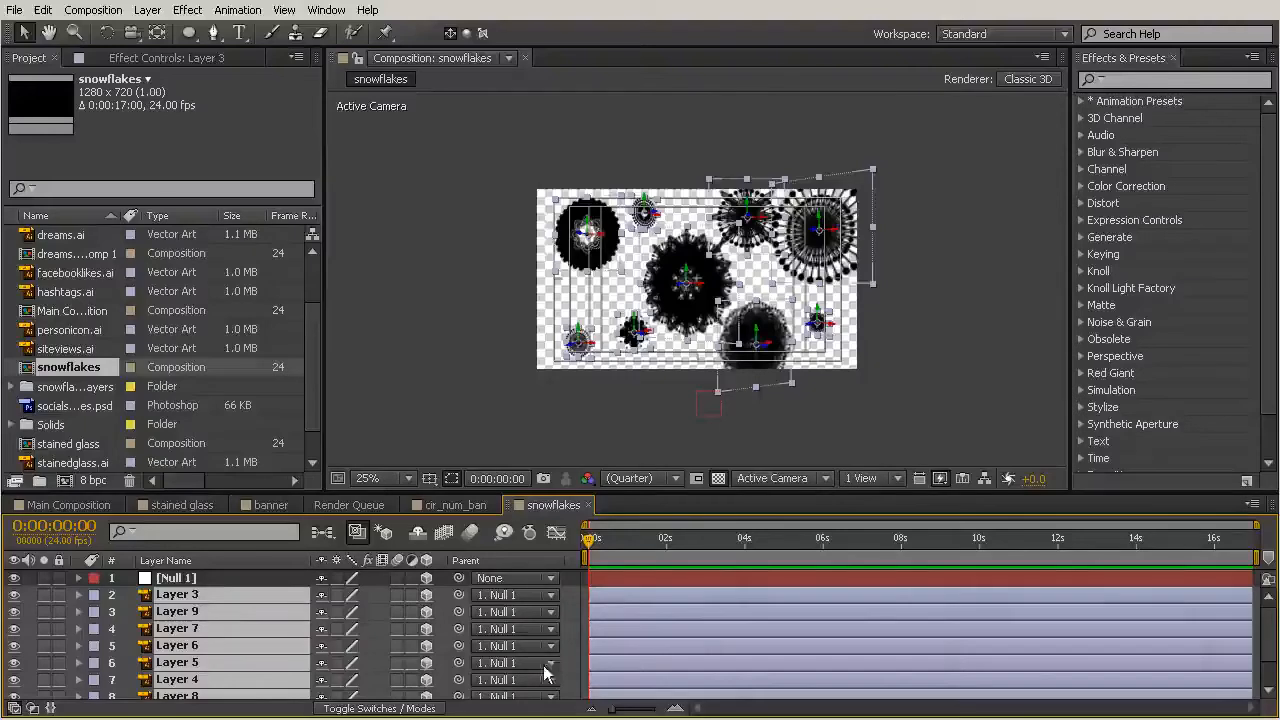
Test the parenting by moving Null 1 in the composition view, and undo the move.
left_click(226, 580)
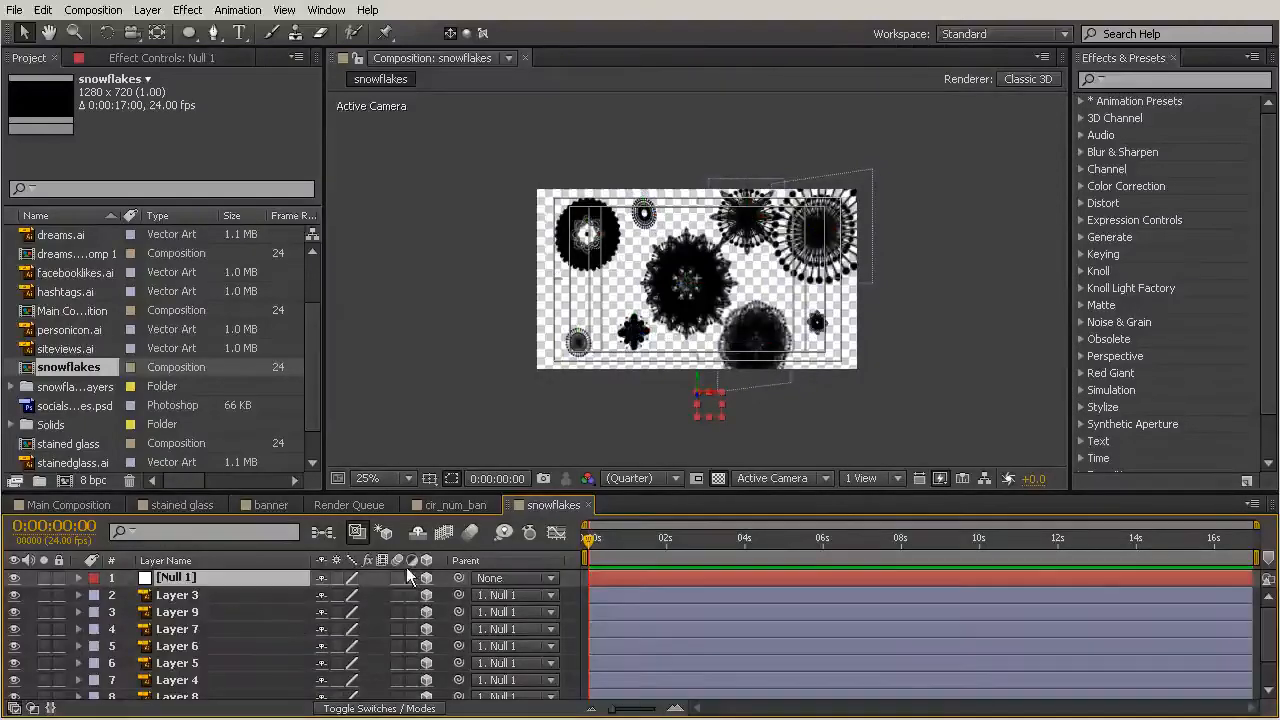
left_click_drag(706, 421, 722, 392)
left_click(647, 394)
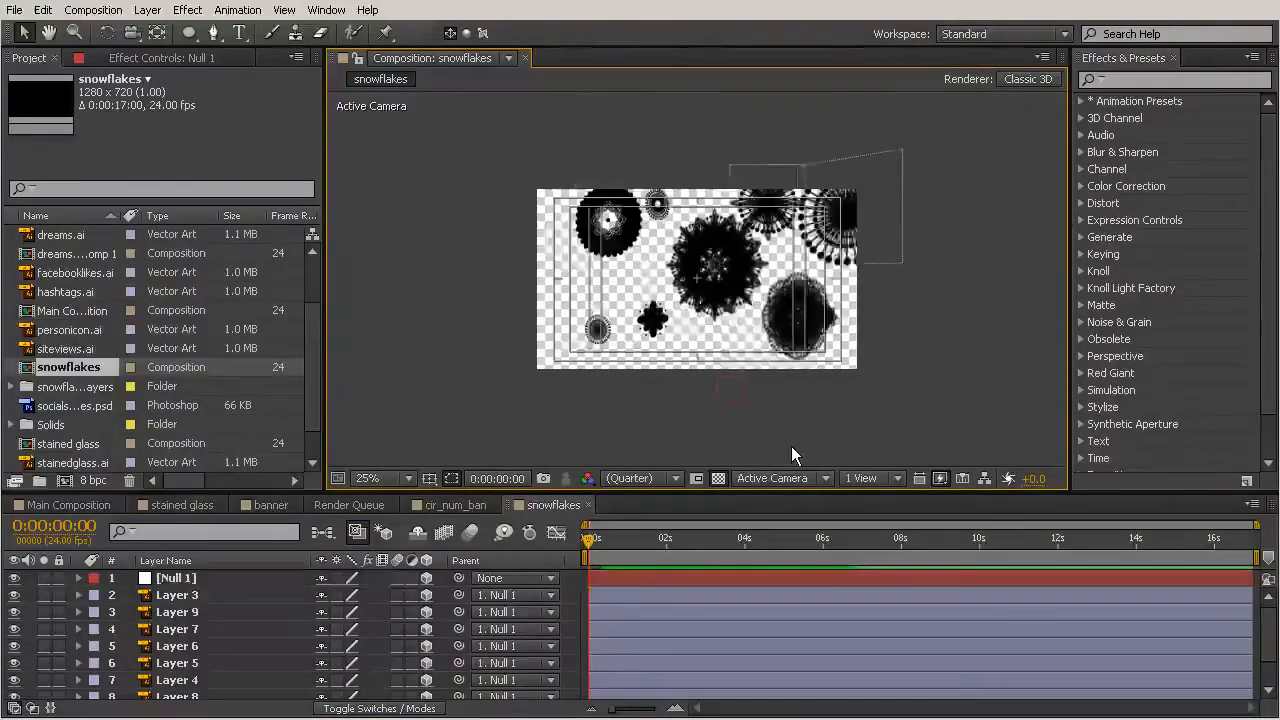
key("ctrl+z")
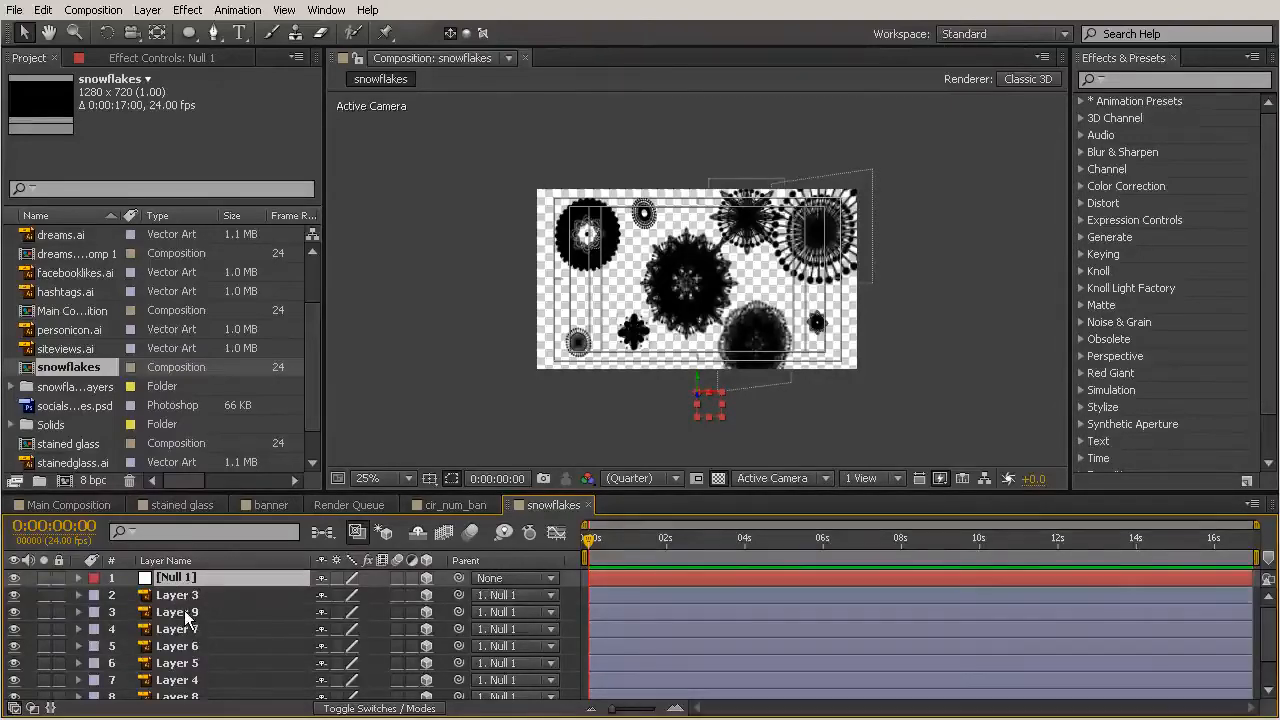
Keyframe Null 1's Position at 0:00:00:00, and move it straight down to about Y 1974 at 0:00:04:02.
key("p")
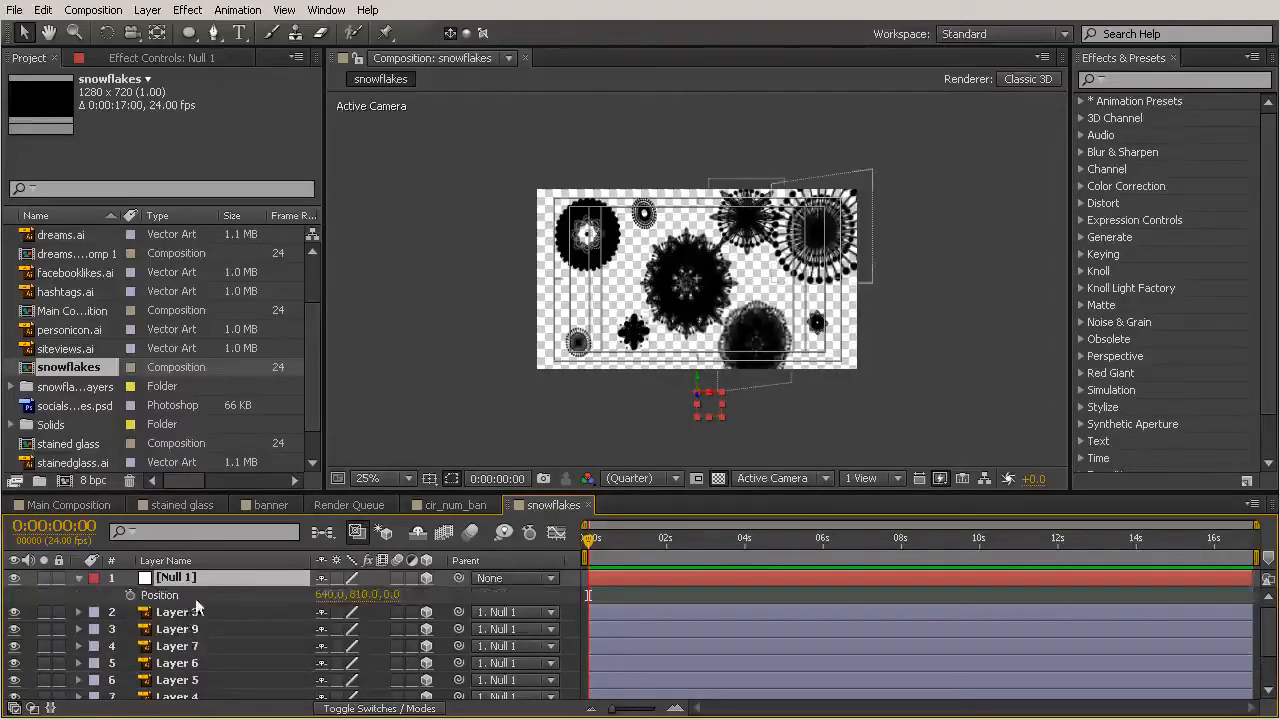
left_click(130, 595)
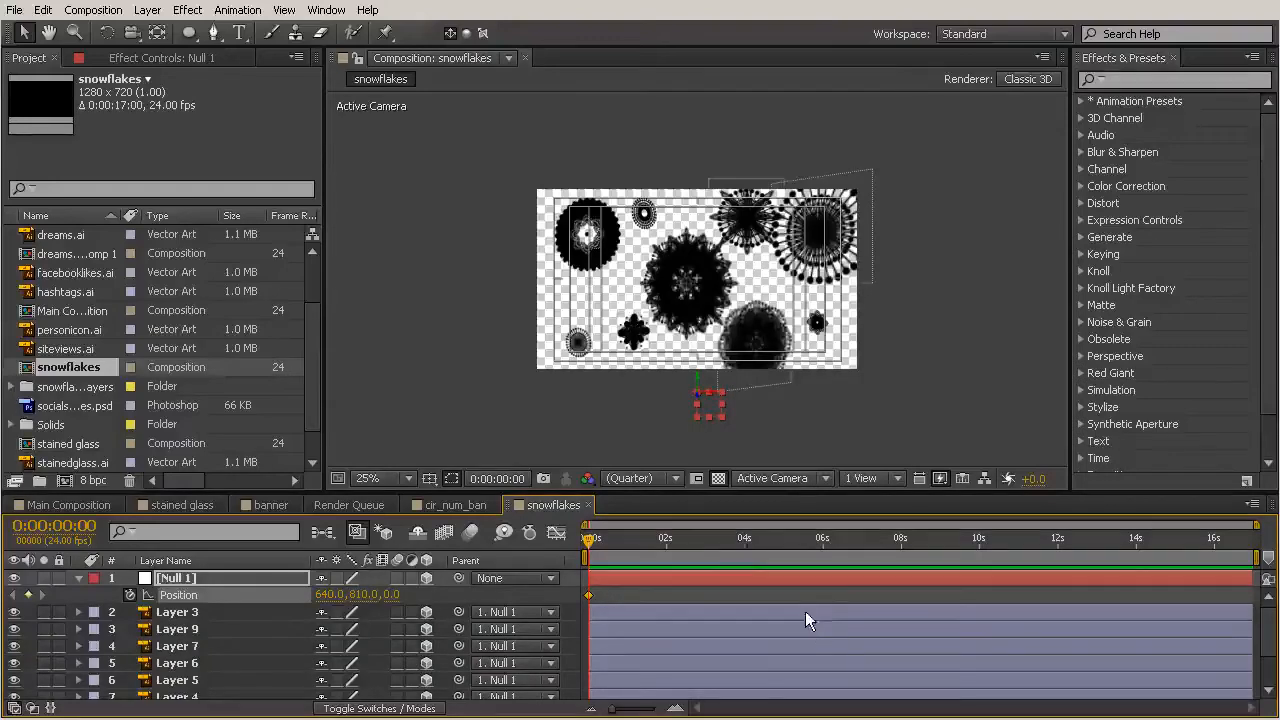
left_click(747, 540)
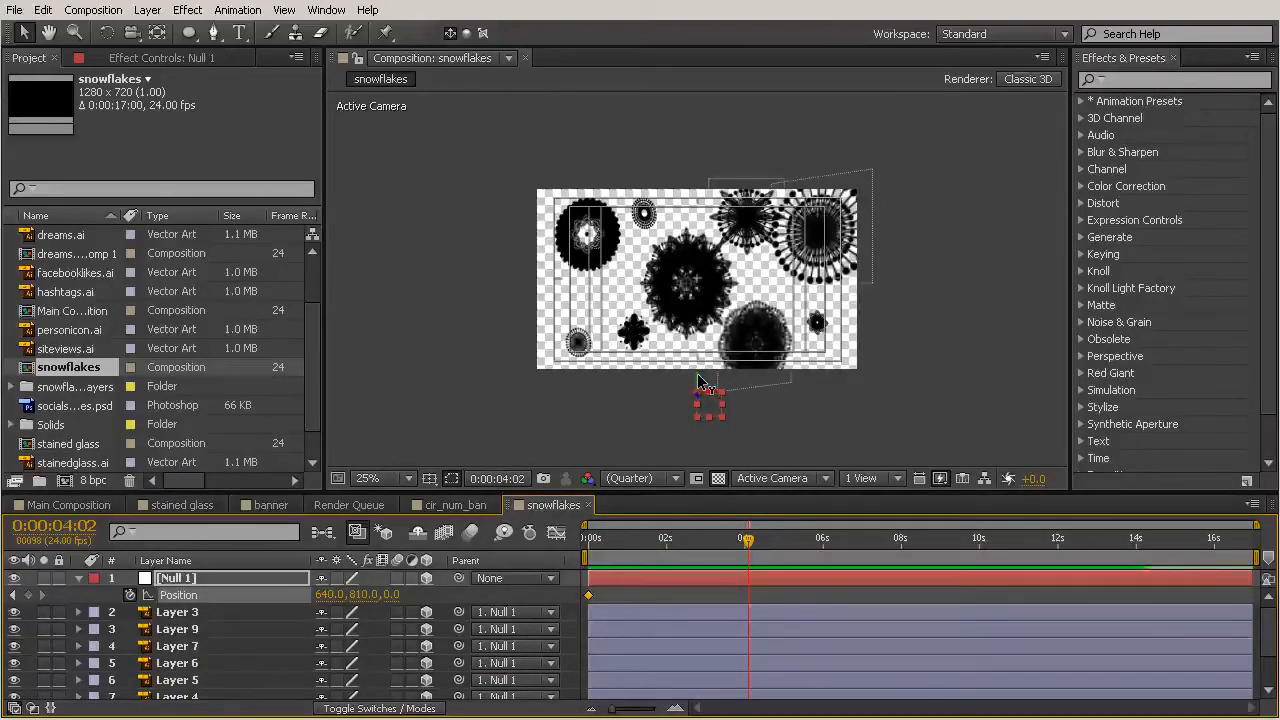
left_click_drag(700, 381, 727, 664)
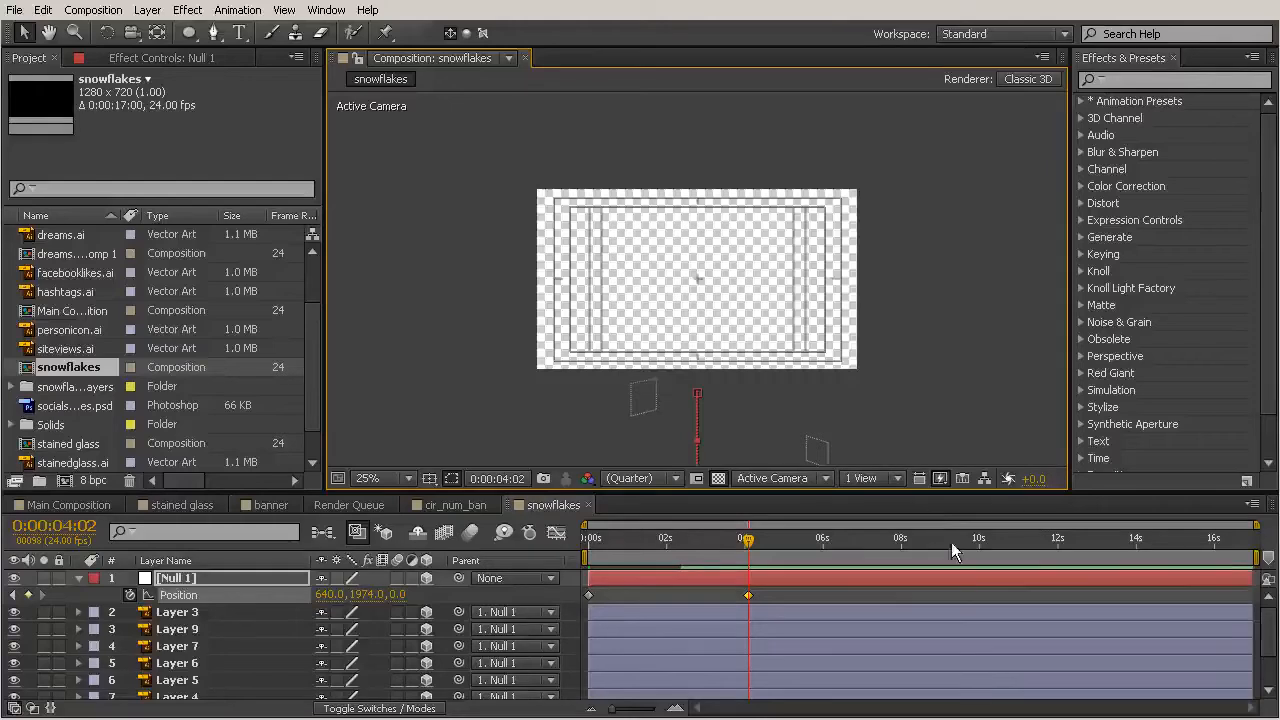
Shorten the work area to end just past Null 1's second Position keyframe, and preview the animation.
left_click_drag(1255, 557, 762, 594)
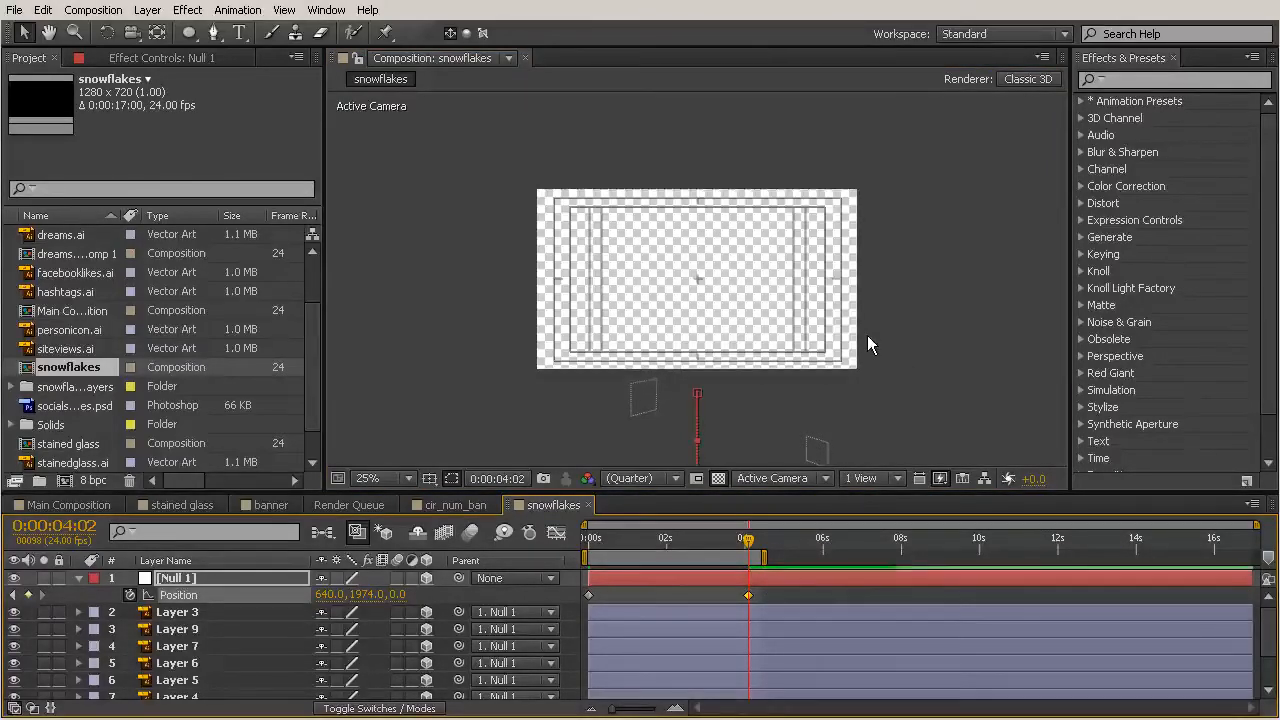
key("period")
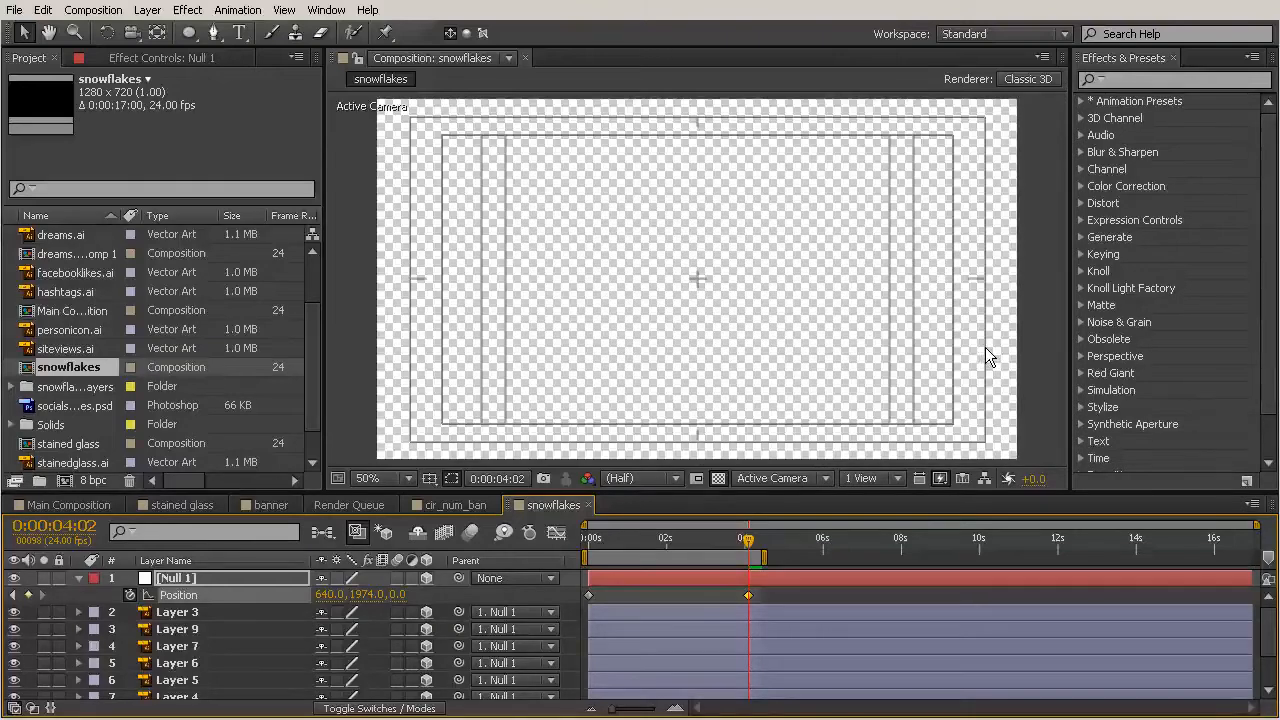
key("KP_0")
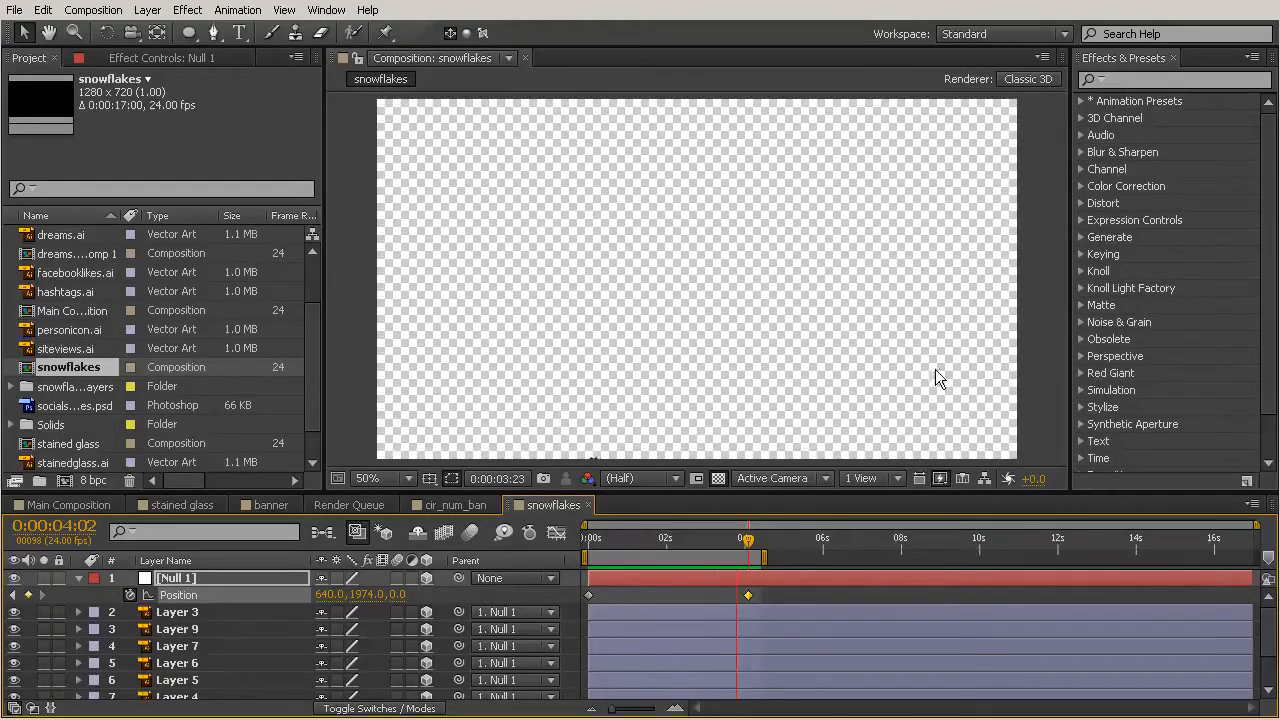
key("space")
Animate Null 1's Y Rotation from 0 at 0:00:00:00 to 1.5 revolutions at 0:00:04:02, and preview it.
left_click_drag(608, 555, 592, 596)
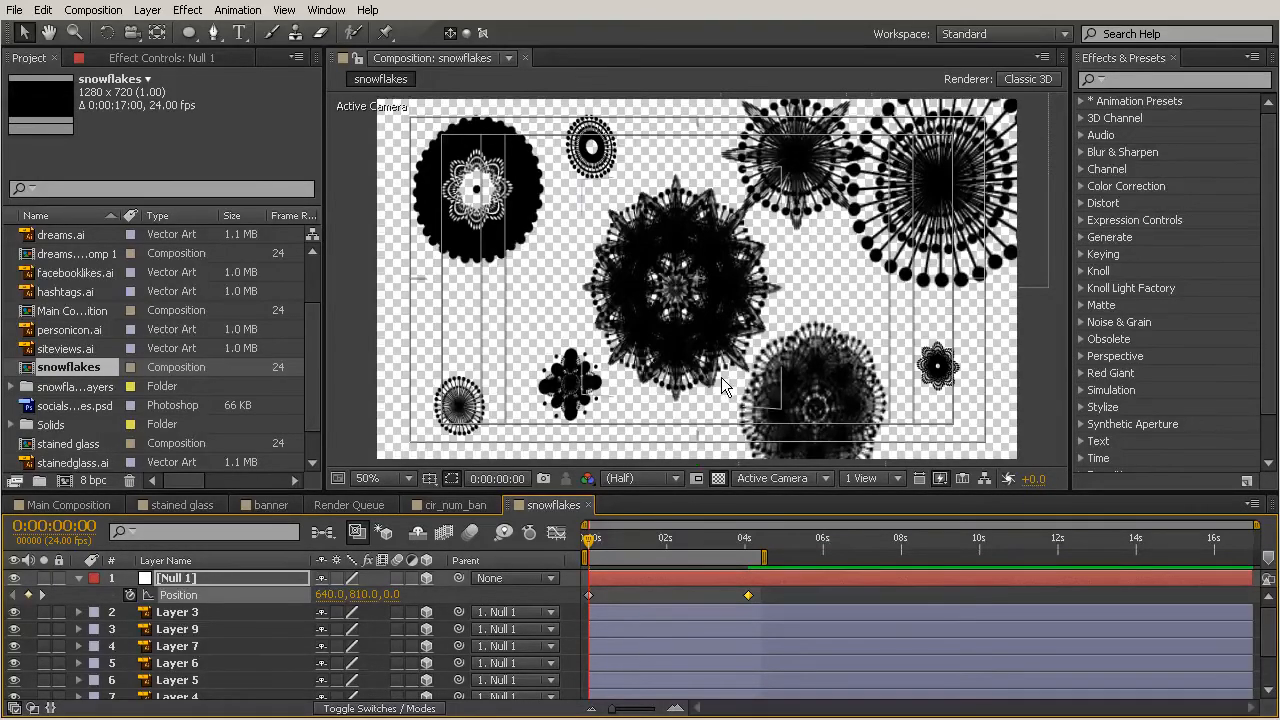
left_click(181, 581)
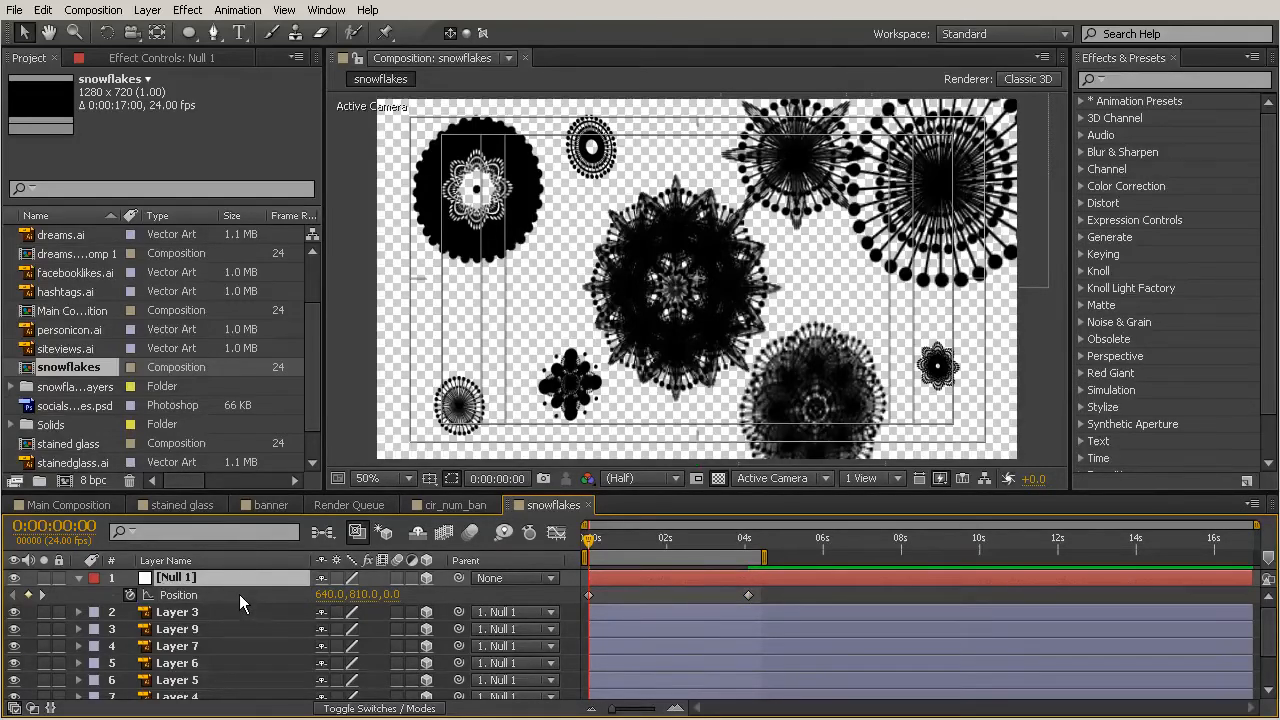
key("shift+r")
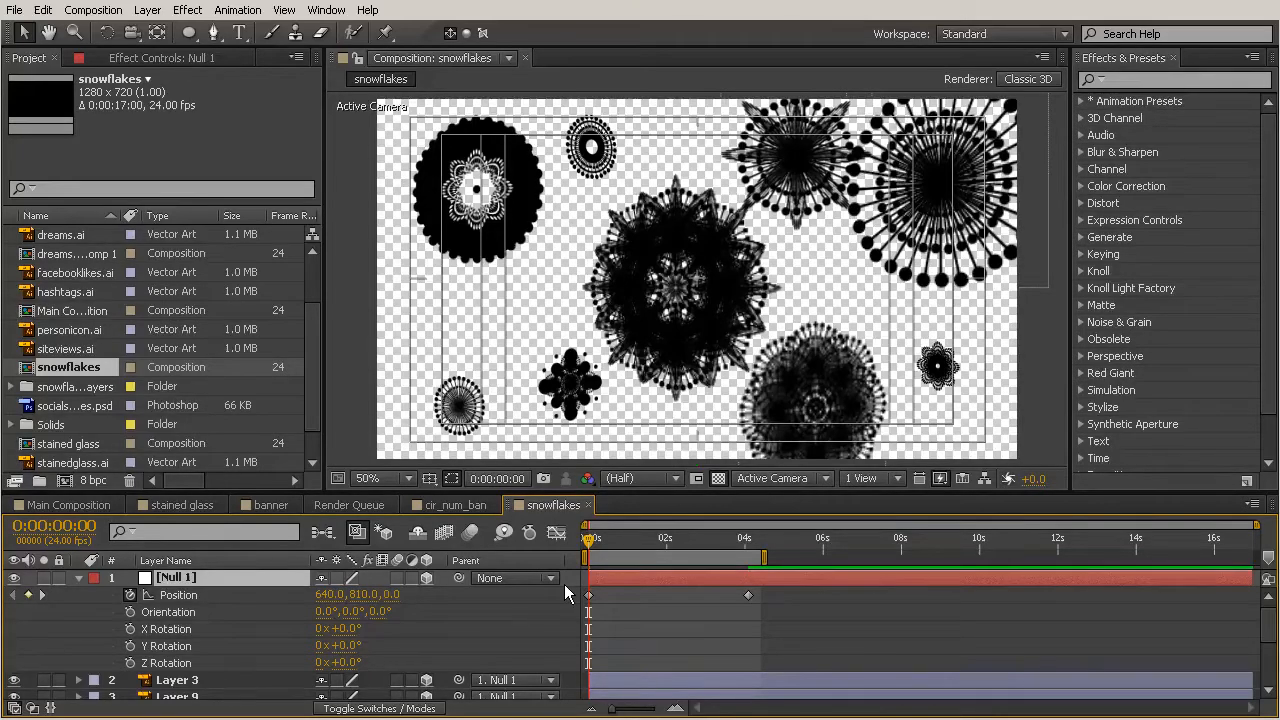
left_click(129, 647)
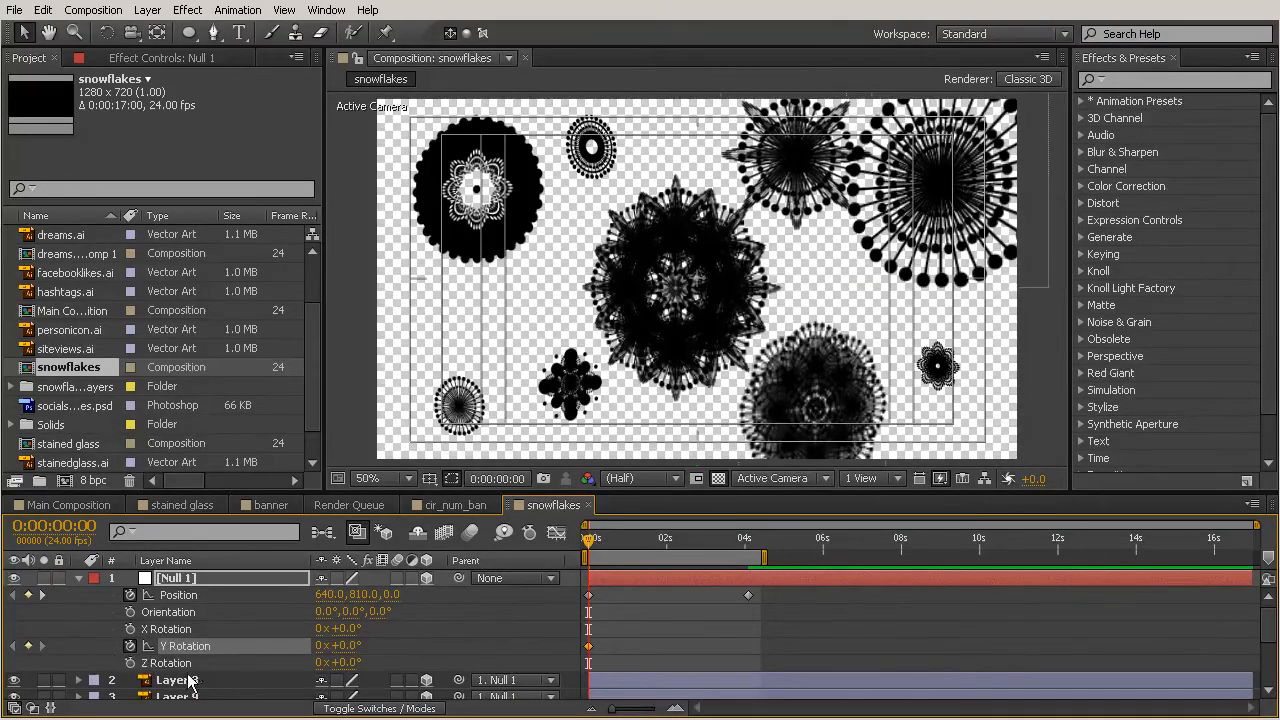
left_click_drag(737, 557, 752, 548)
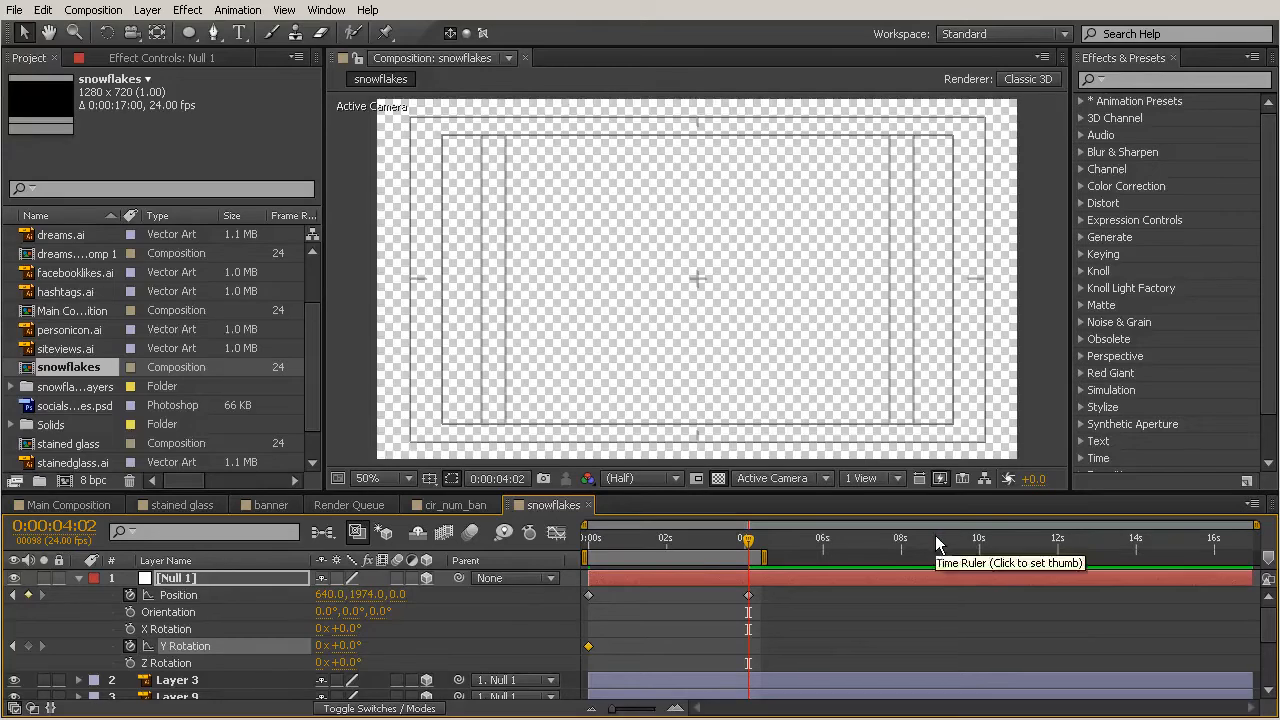
left_click(321, 648)
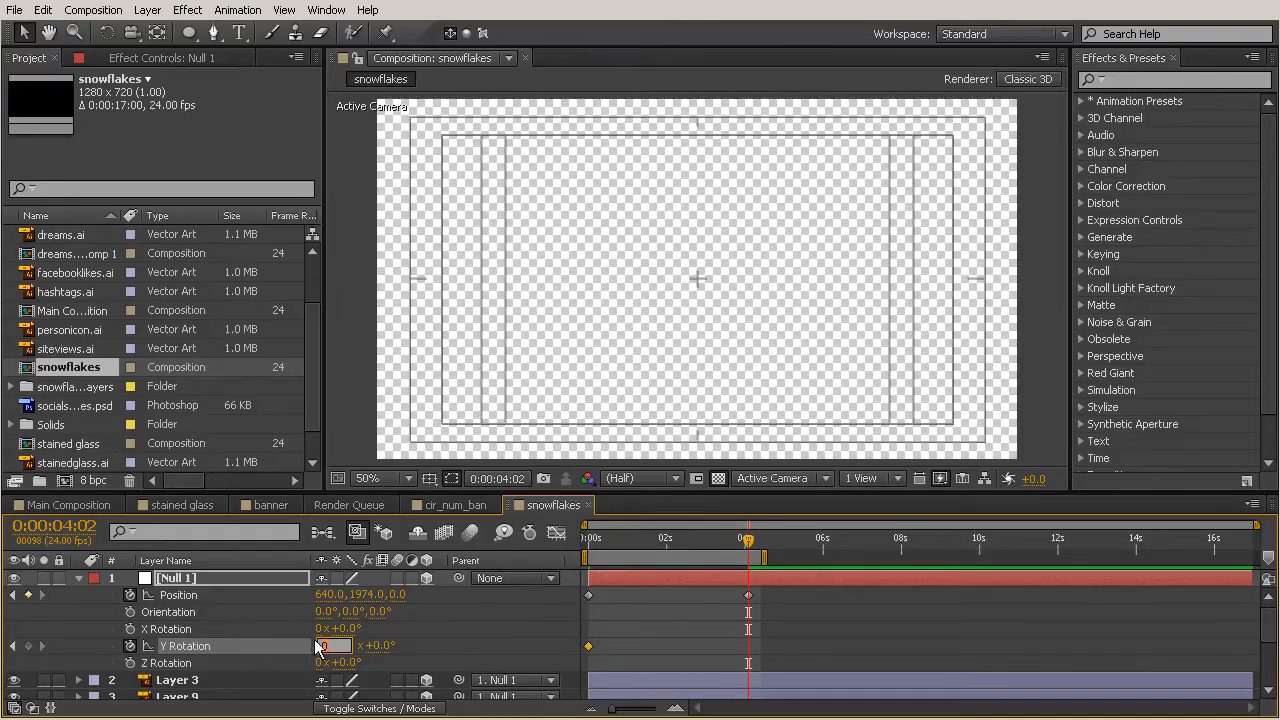
type("1.5")
key("Return")
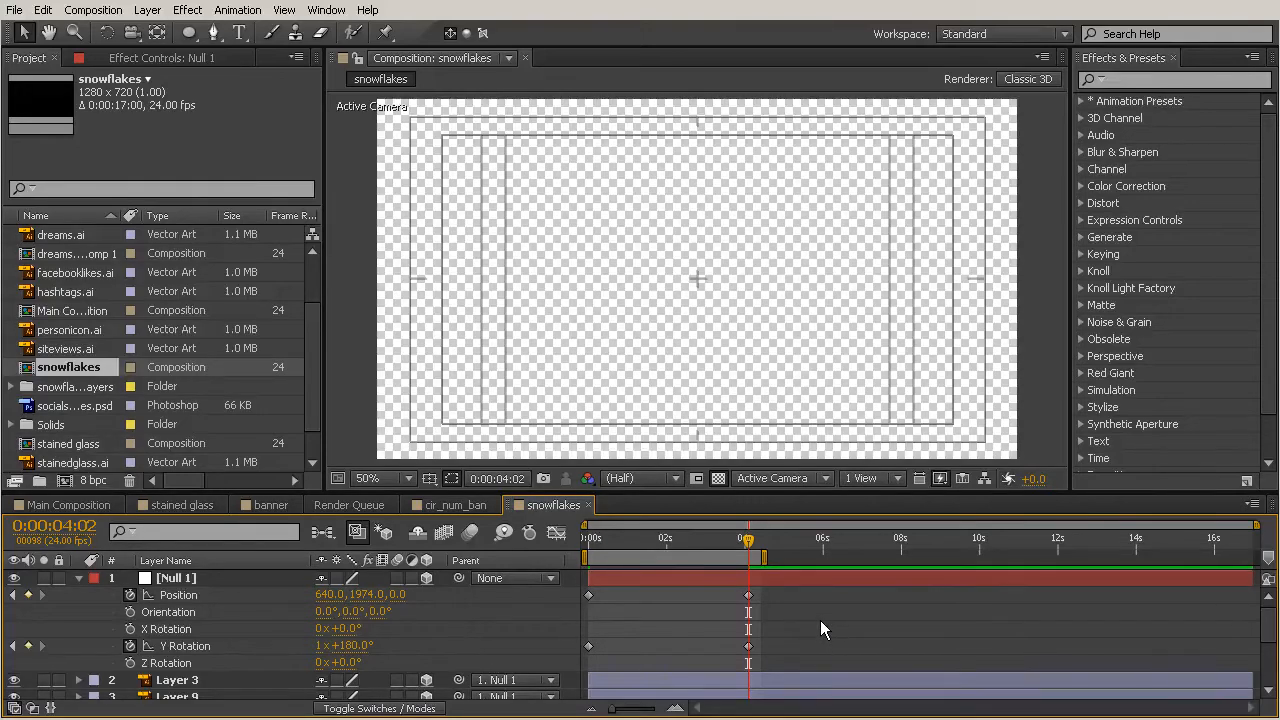
key("space")
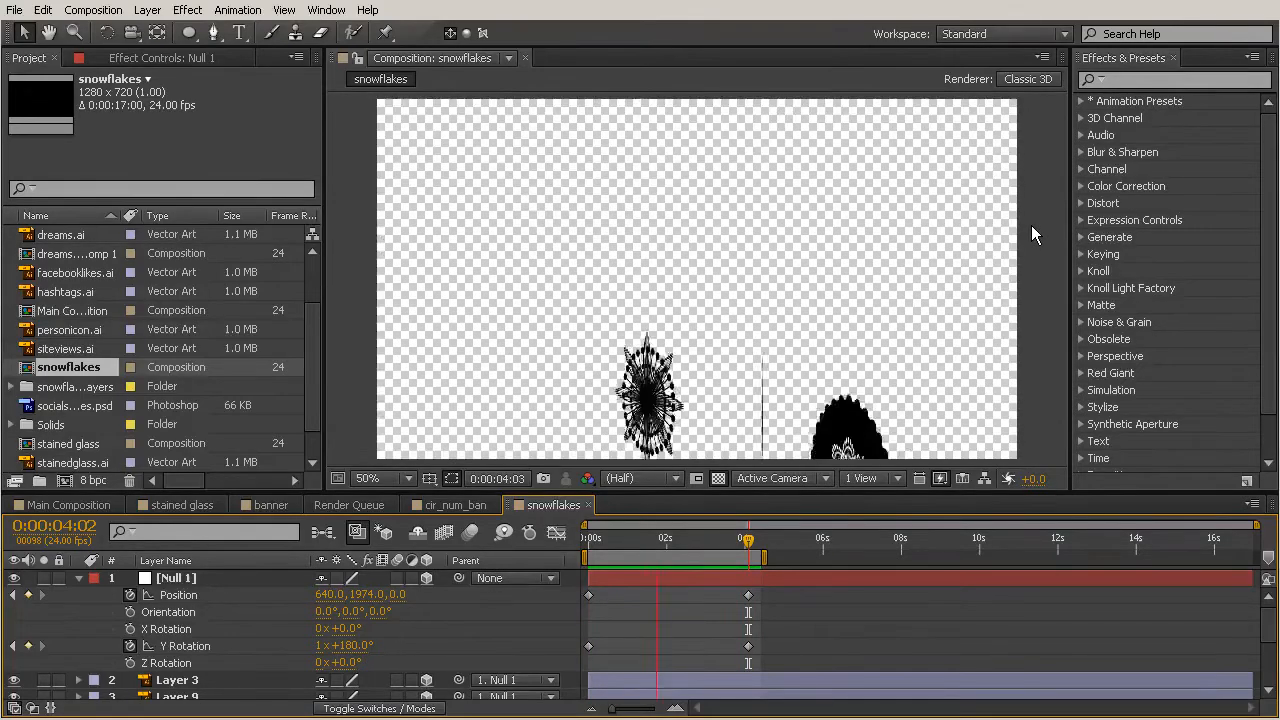
key("space")
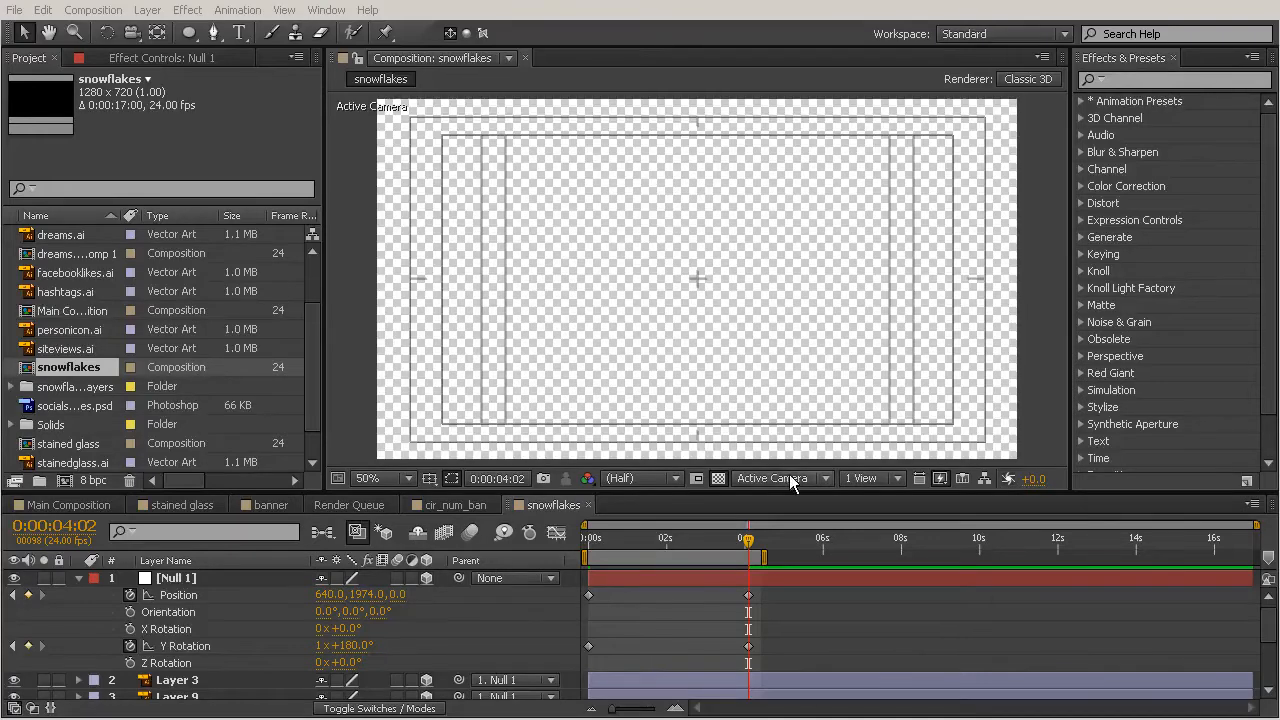
Enlarge the timeline area and add Y Rotation keyframes at 0:00:00:00 to all snowflake layers, Layer 3 through Layer 1.
left_click_drag(748, 557, 578, 563)
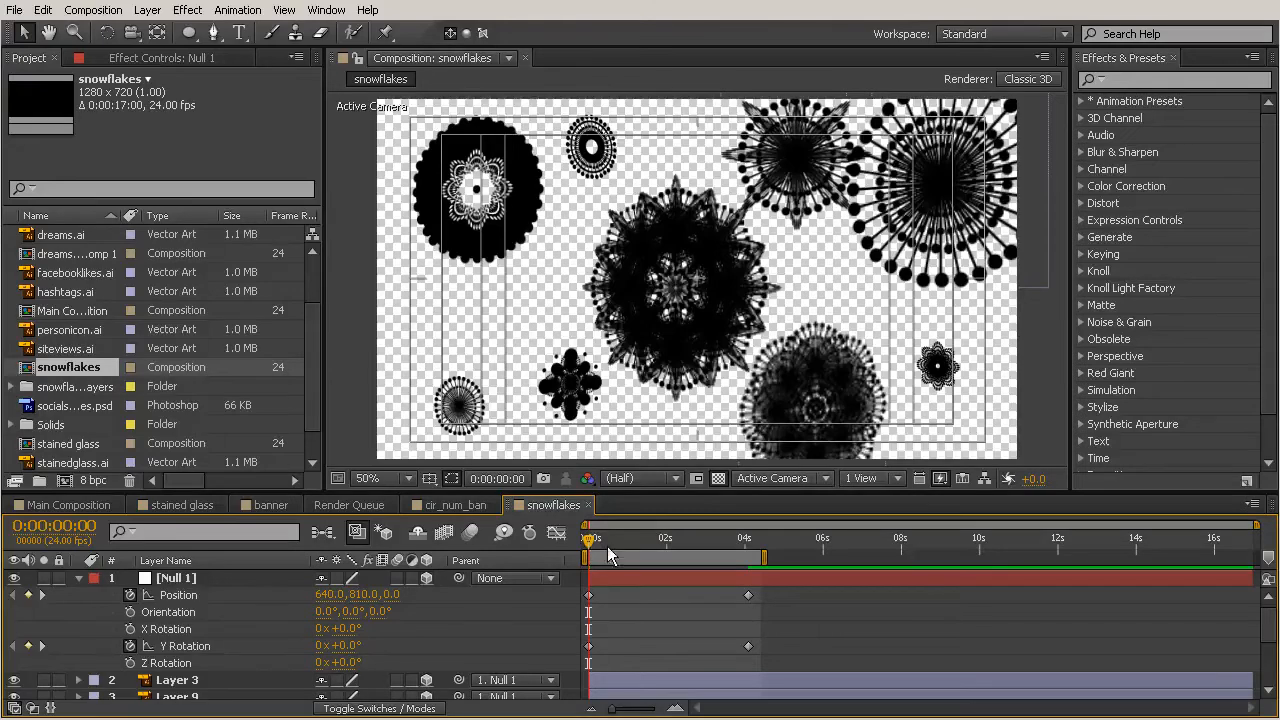
left_click_drag(680, 492, 695, 368)
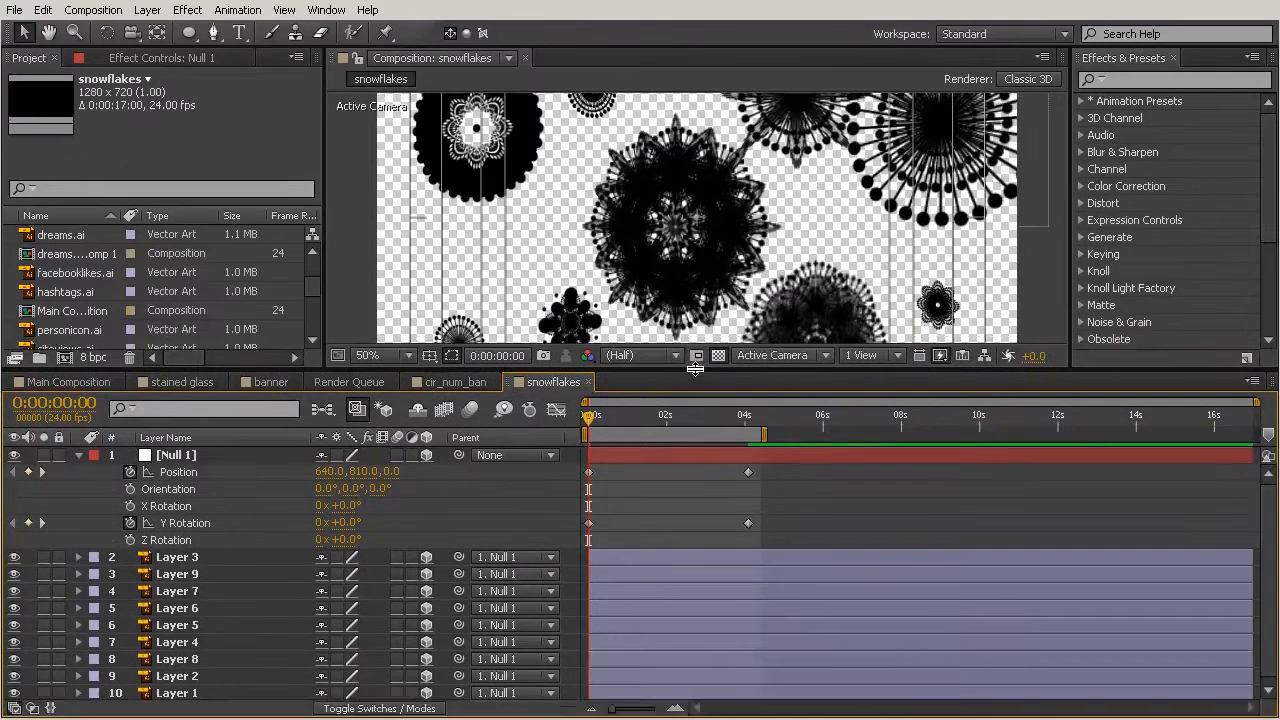
left_click(190, 560)
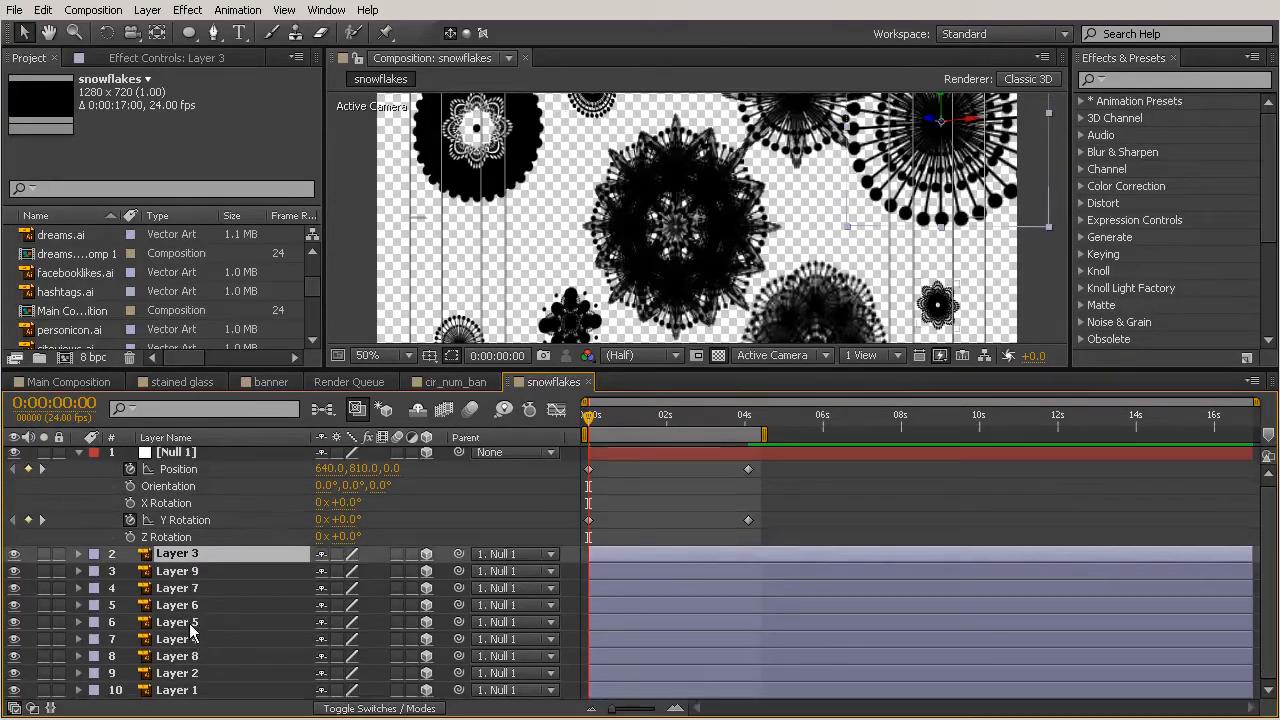
left_click(205, 692, "shift")
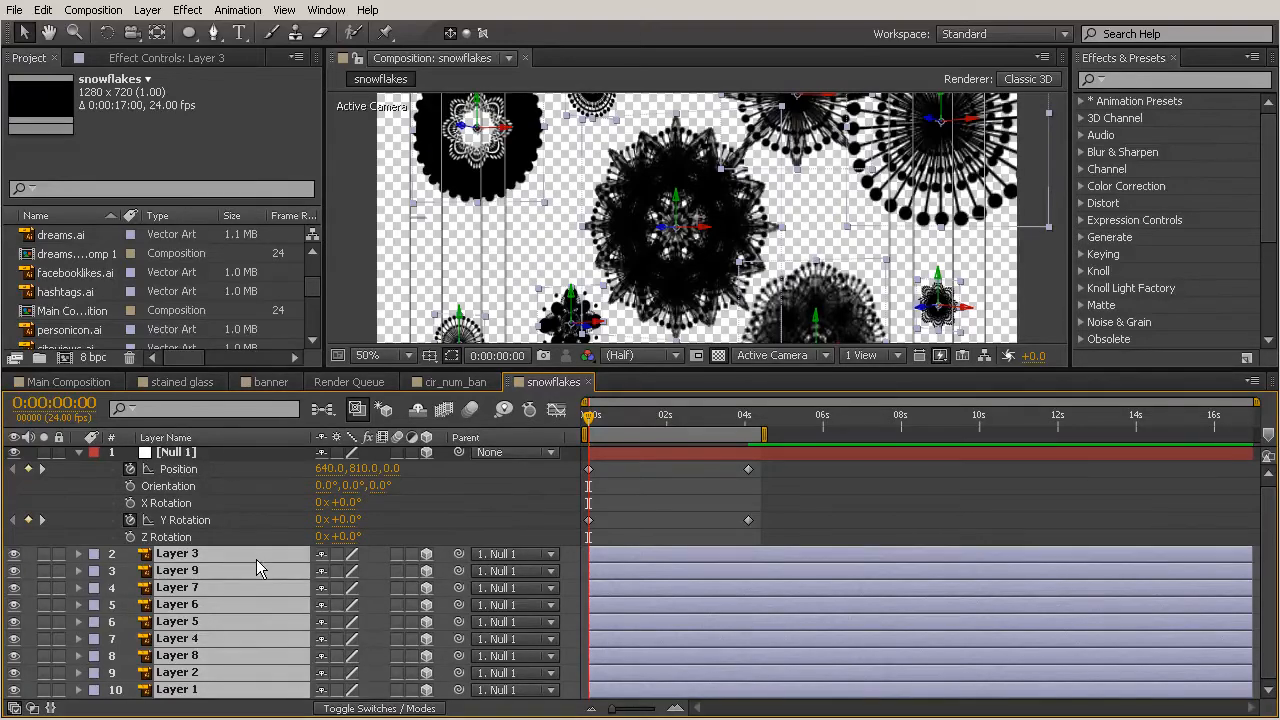
key("r")
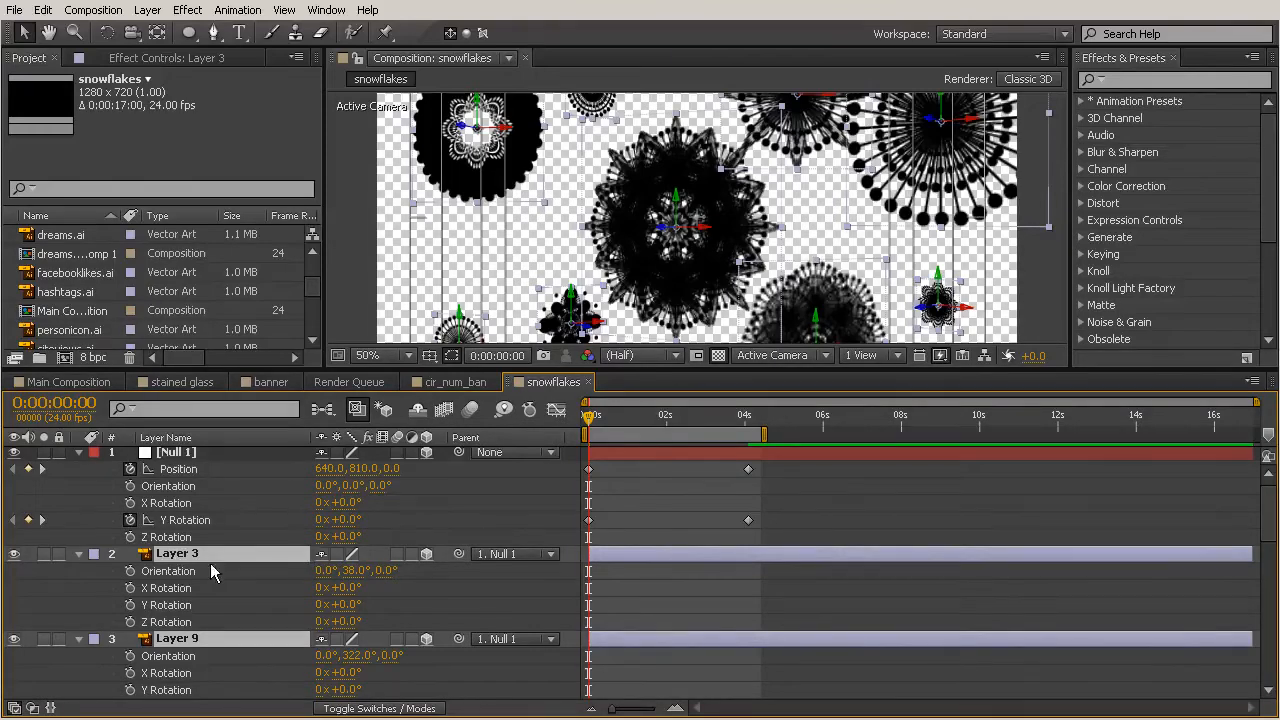
left_click(130, 605)
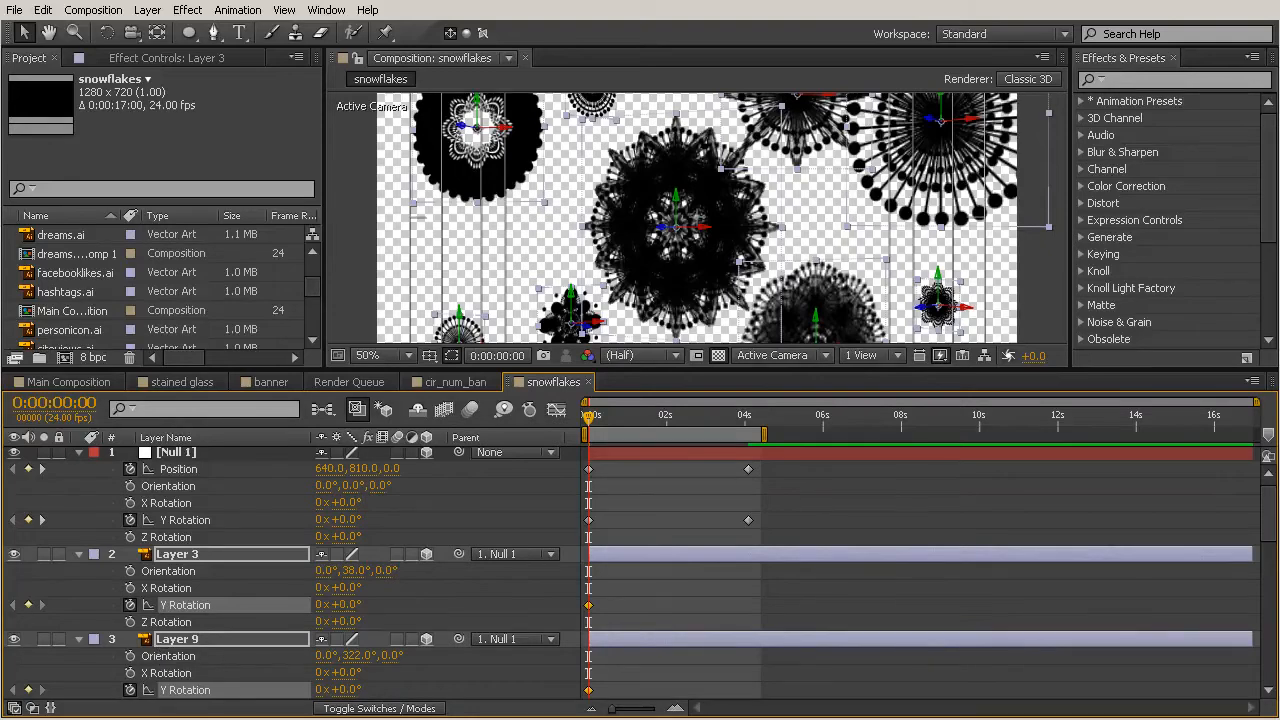
Set the Y Rotation of all selected snowflake layers to 1 revolution at 0:00:04:02.
left_click(752, 421)
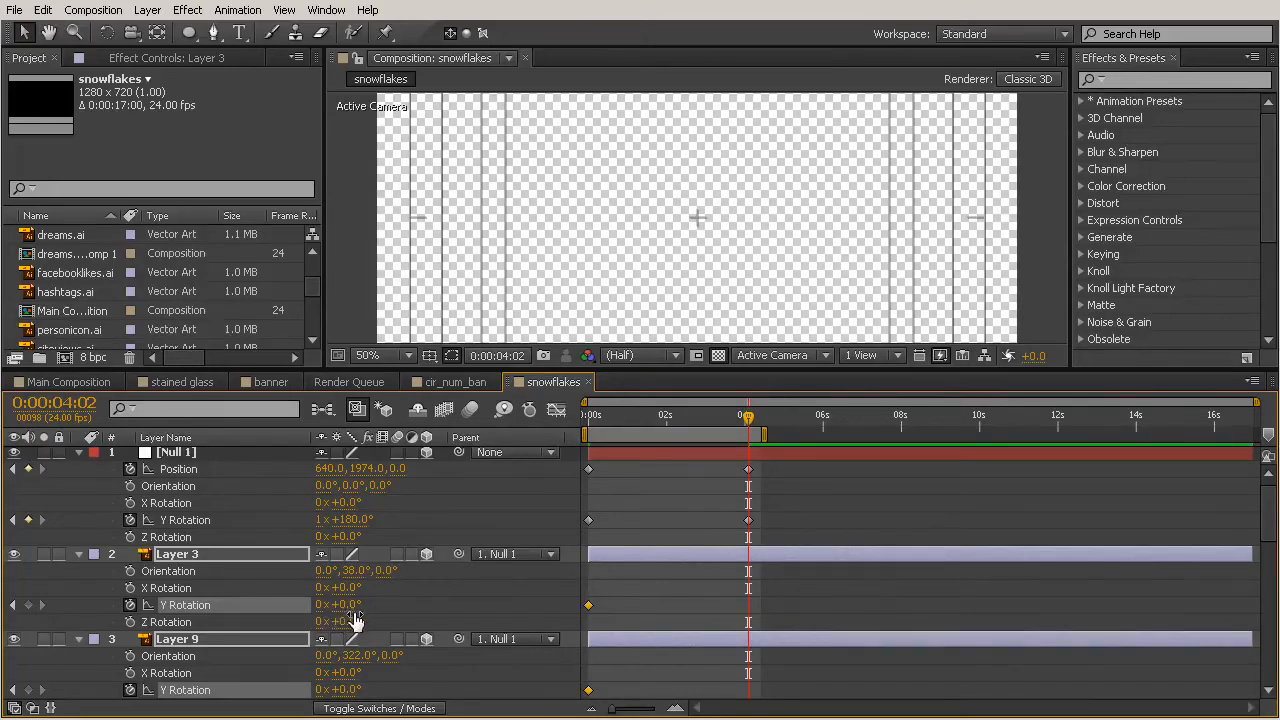
left_click(321, 605)
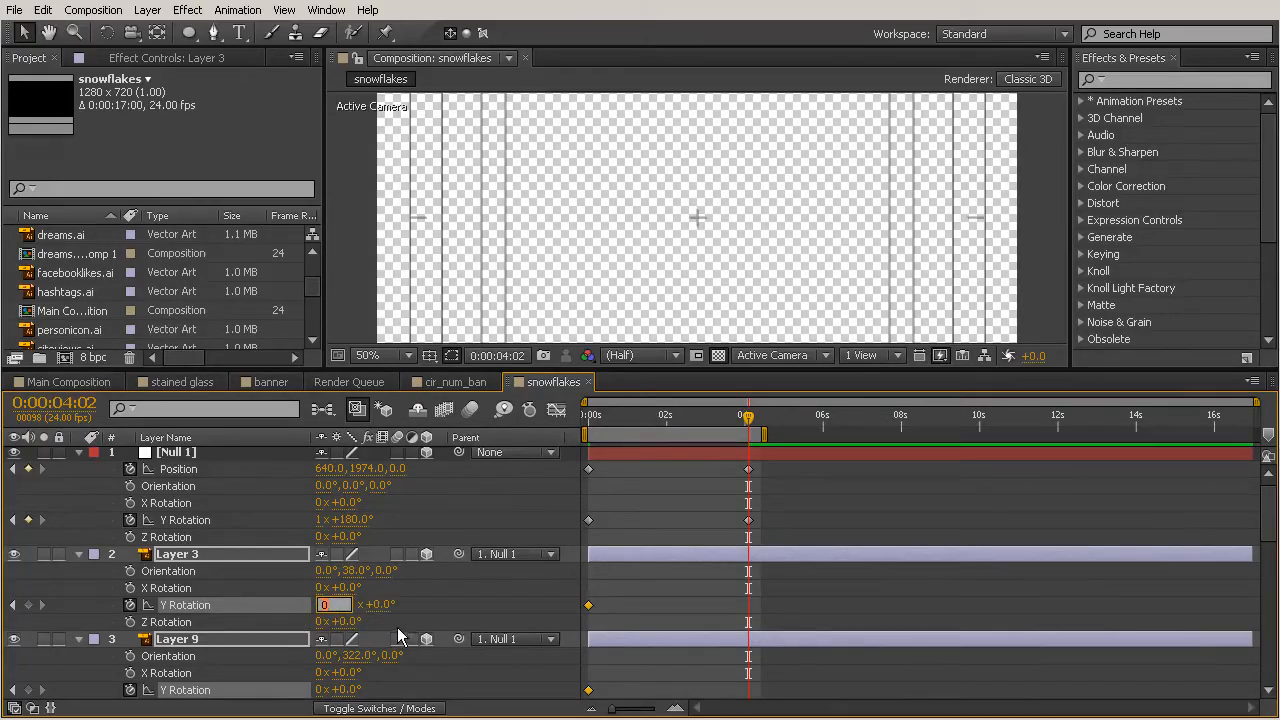
type("1")
key("Return")
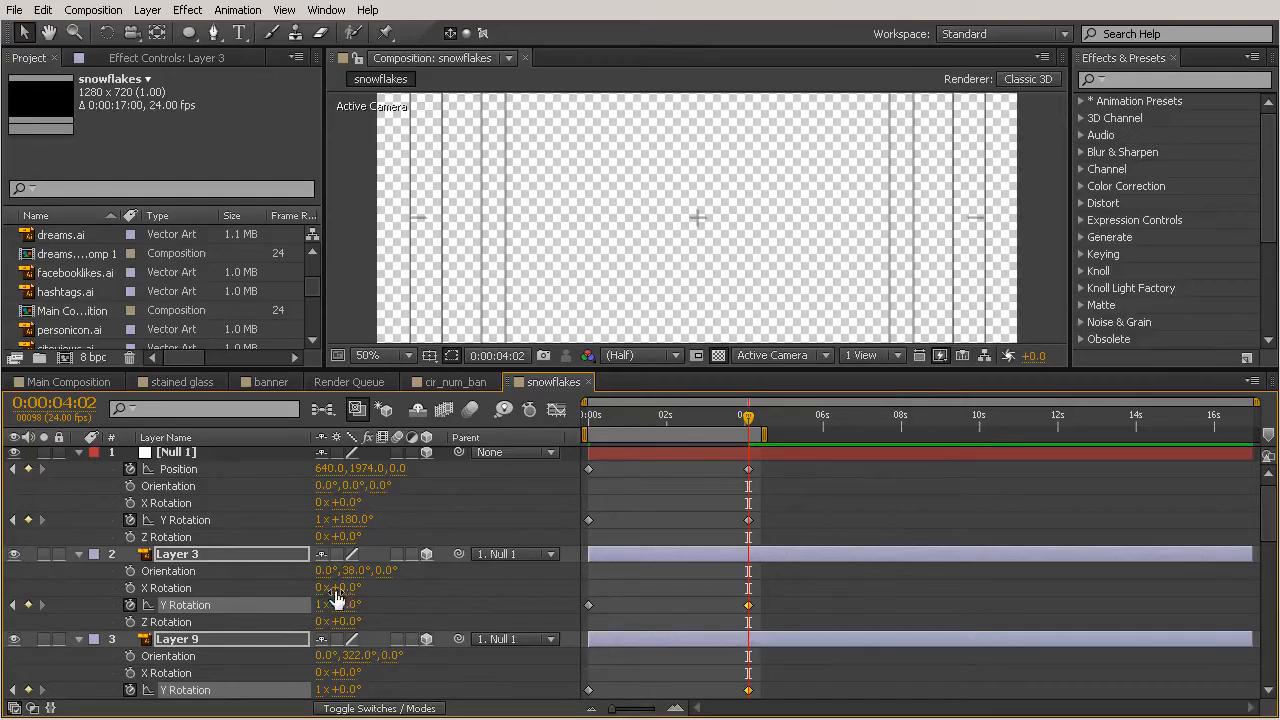
Enlarge the composition viewer and preview the snowflakes falling and spinning individually.
left_click(868, 492)
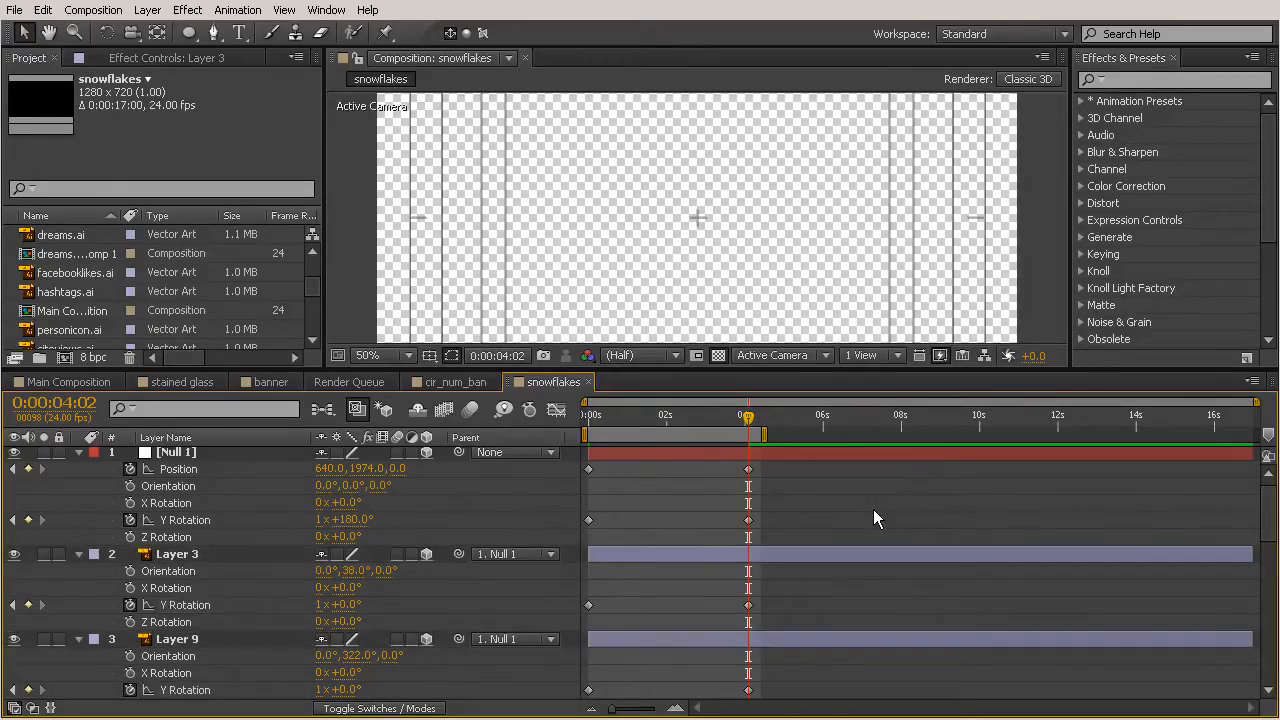
scroll(873, 518, "up", 1)
scroll(994, 244, "up", 2)
scroll(989, 252, "down", 3)
left_click_drag(926, 369, 926, 519)
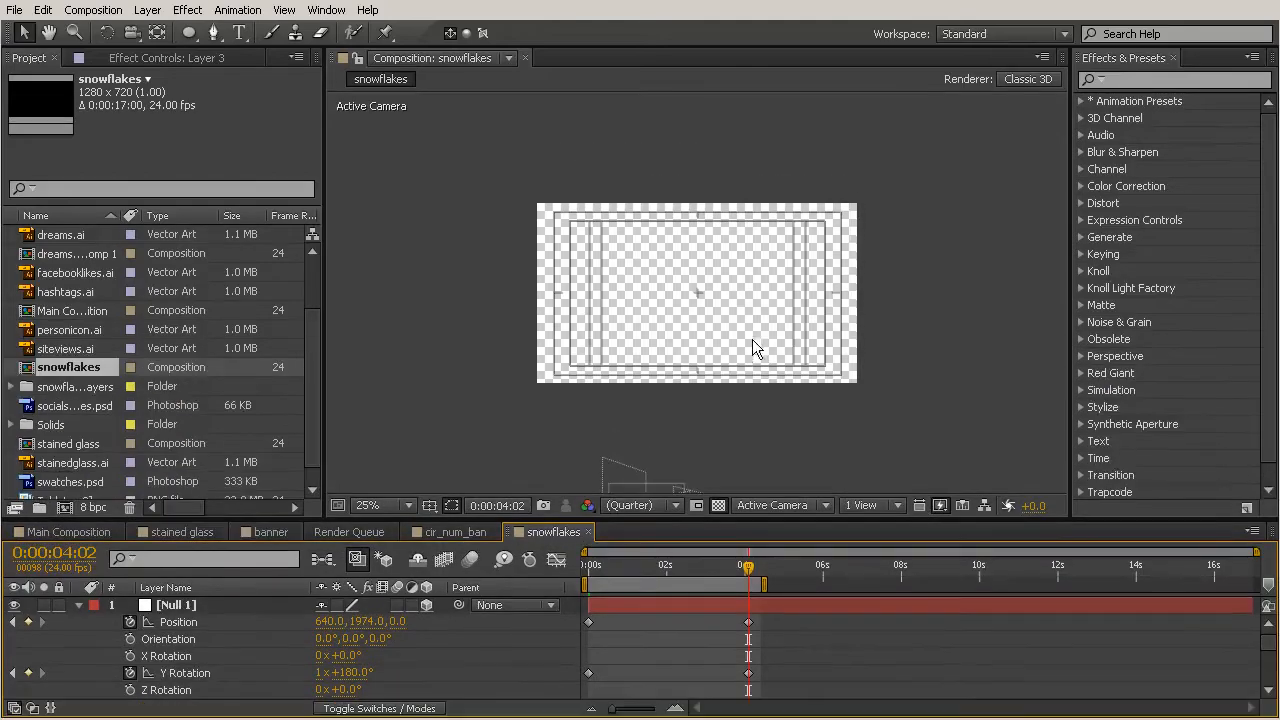
scroll(753, 337, "up", 3)
scroll(753, 337, "down", 1)
key("space")
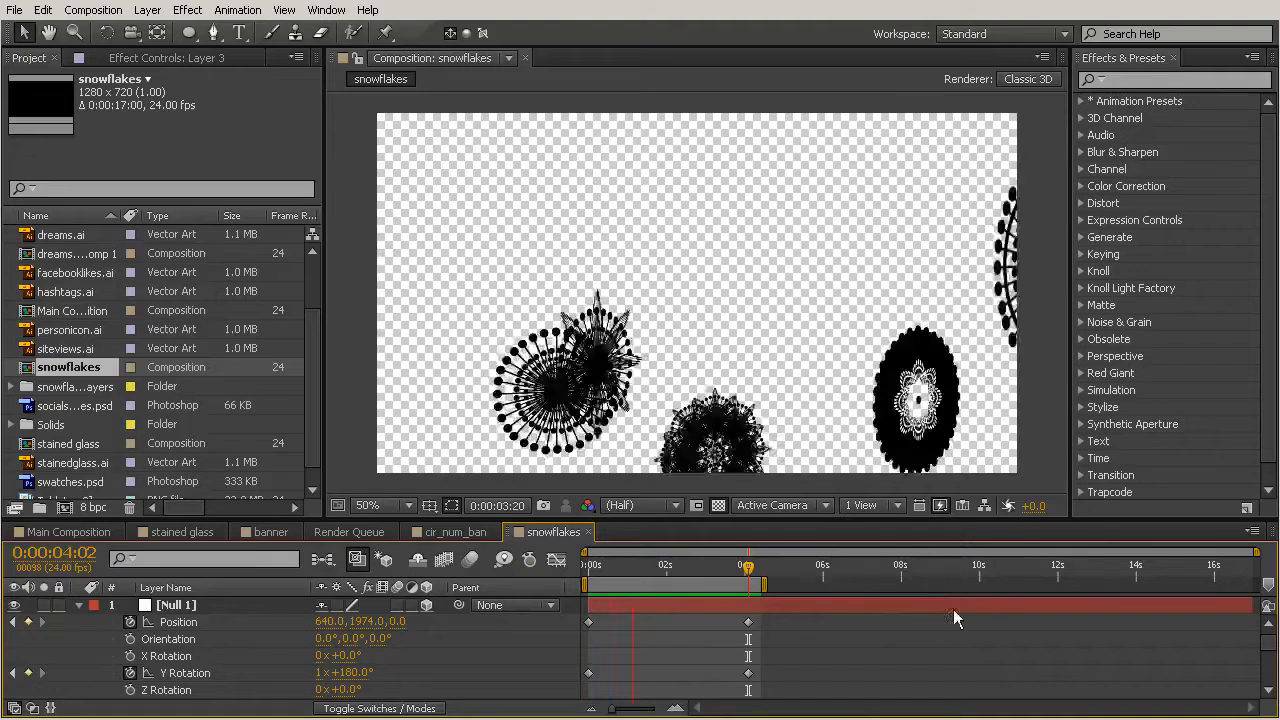
key("space")
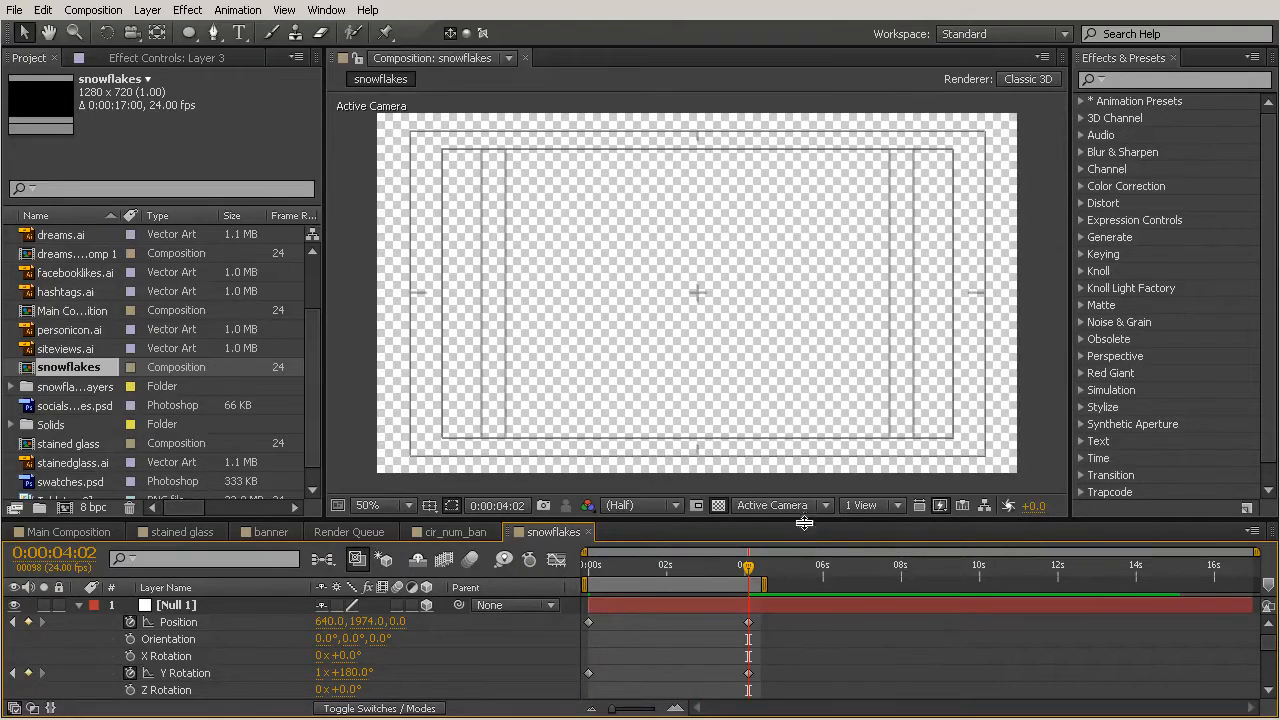
Enlarge the timeline area and move the current time to 0:00:00:00.
left_click_drag(803, 515, 789, 241)
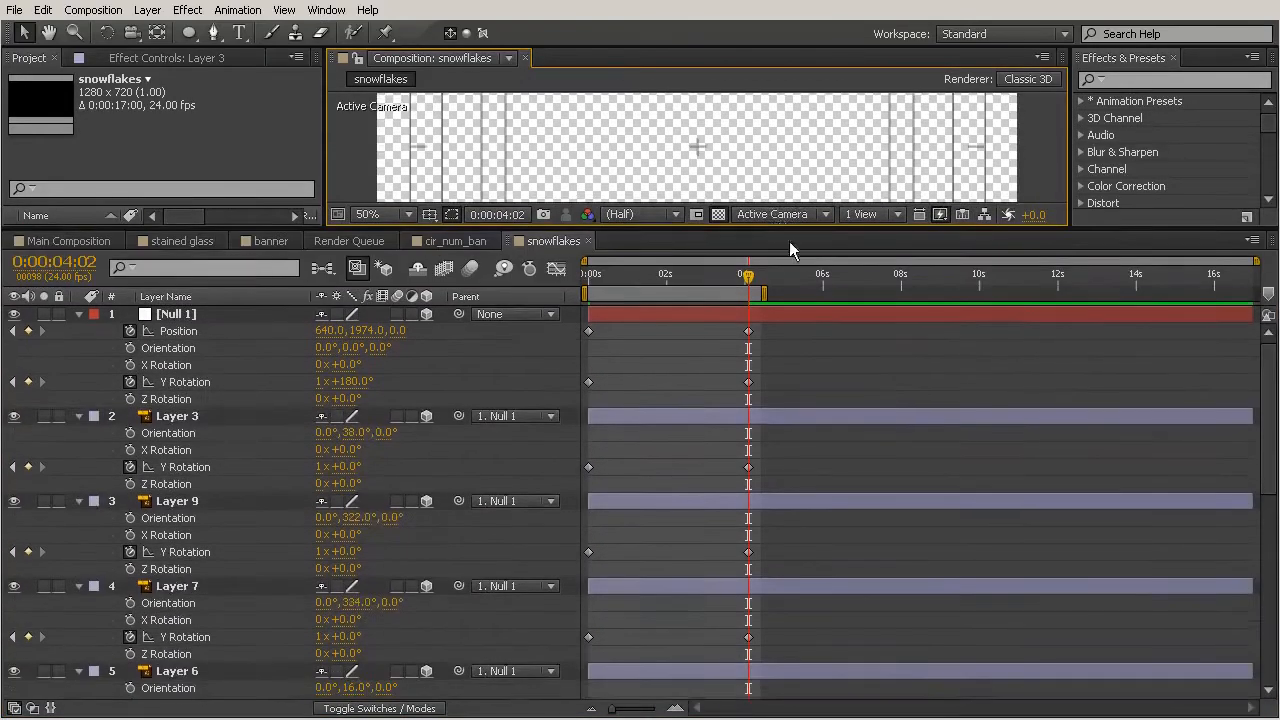
left_click_drag(623, 283, 590, 283)
left_click(589, 383)
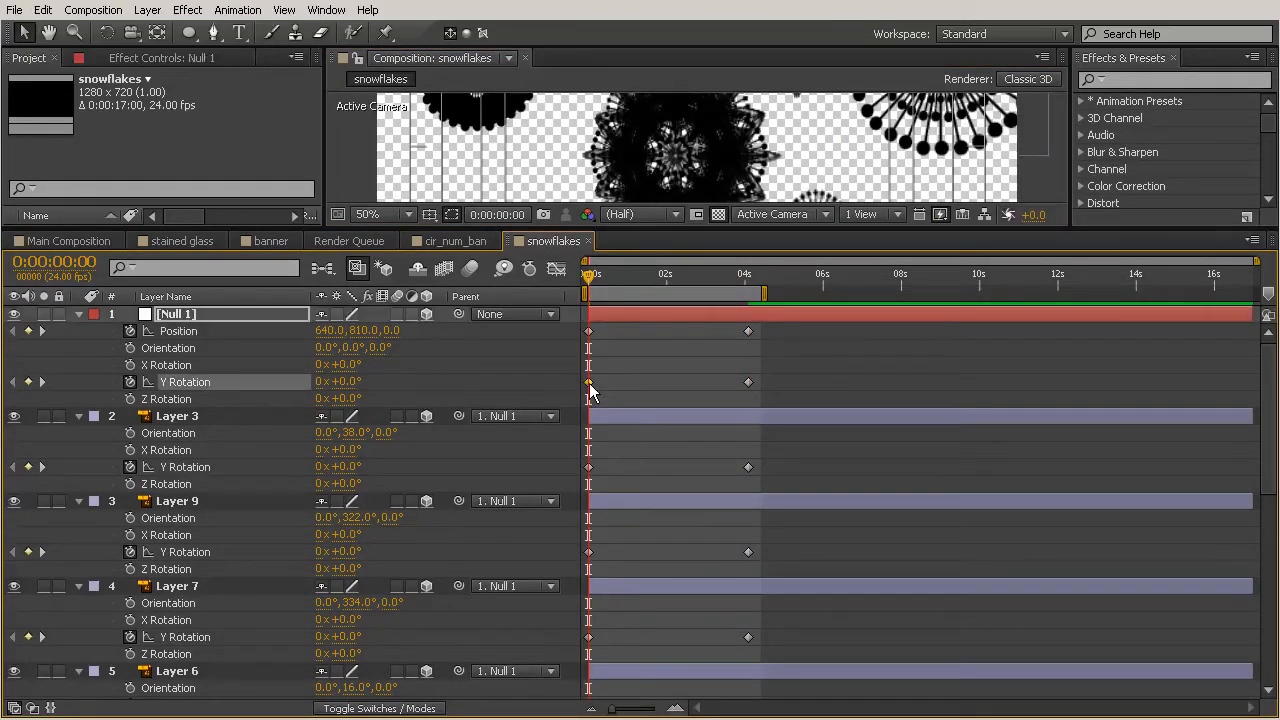
left_click_drag(350, 385, 437, 520)
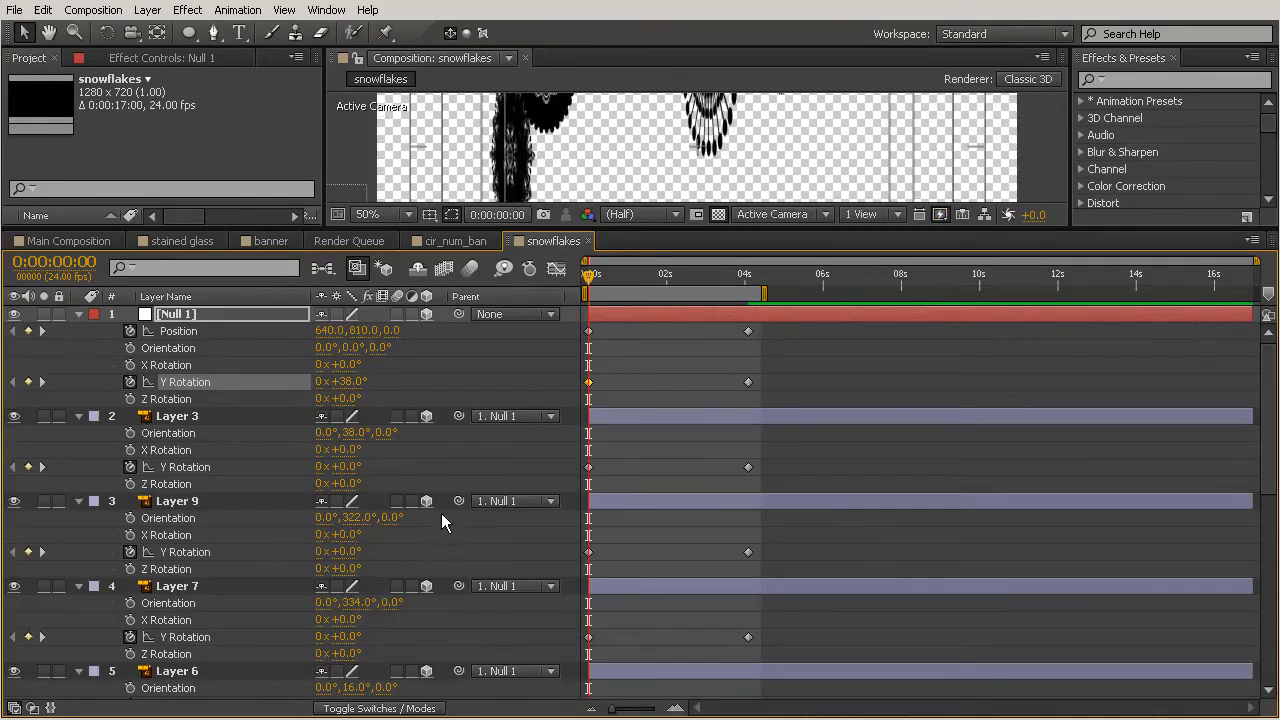
key("ctrl+z")
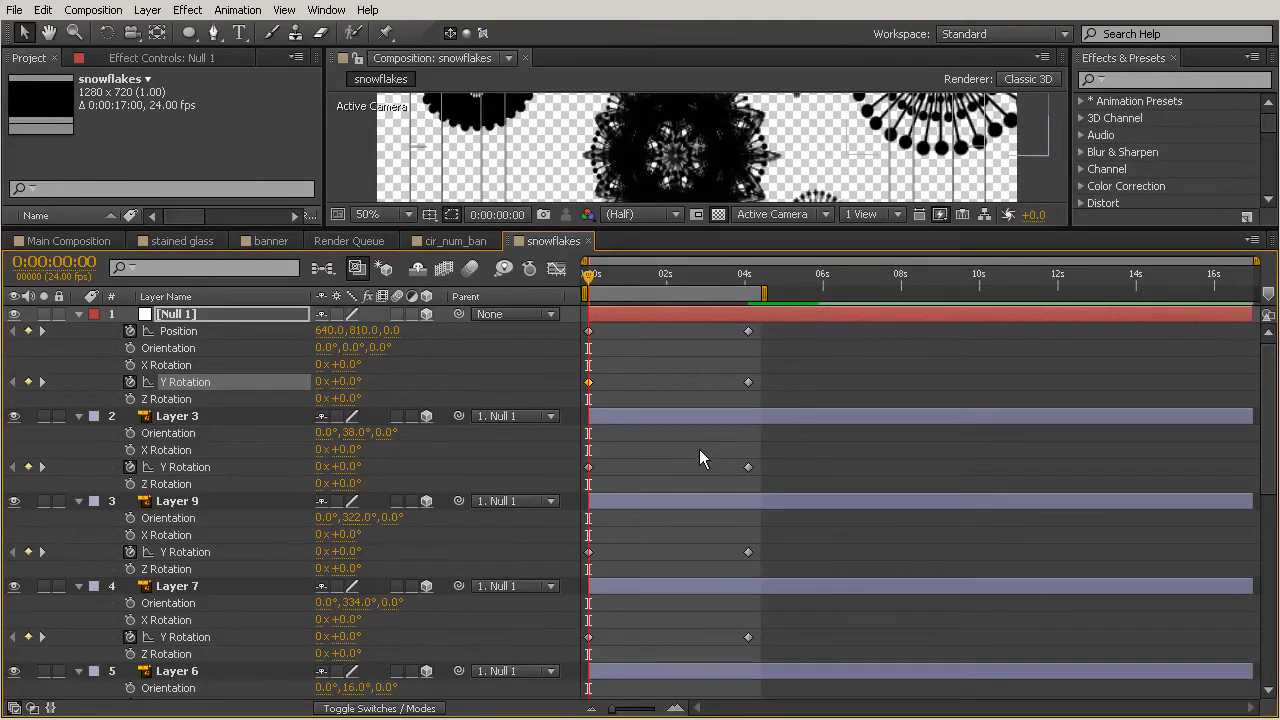
Set the starting Y Rotation keyframes at 0:00:00:00 to 59° for Layer 3 and 274° for Layer 9.
left_click(660, 417)
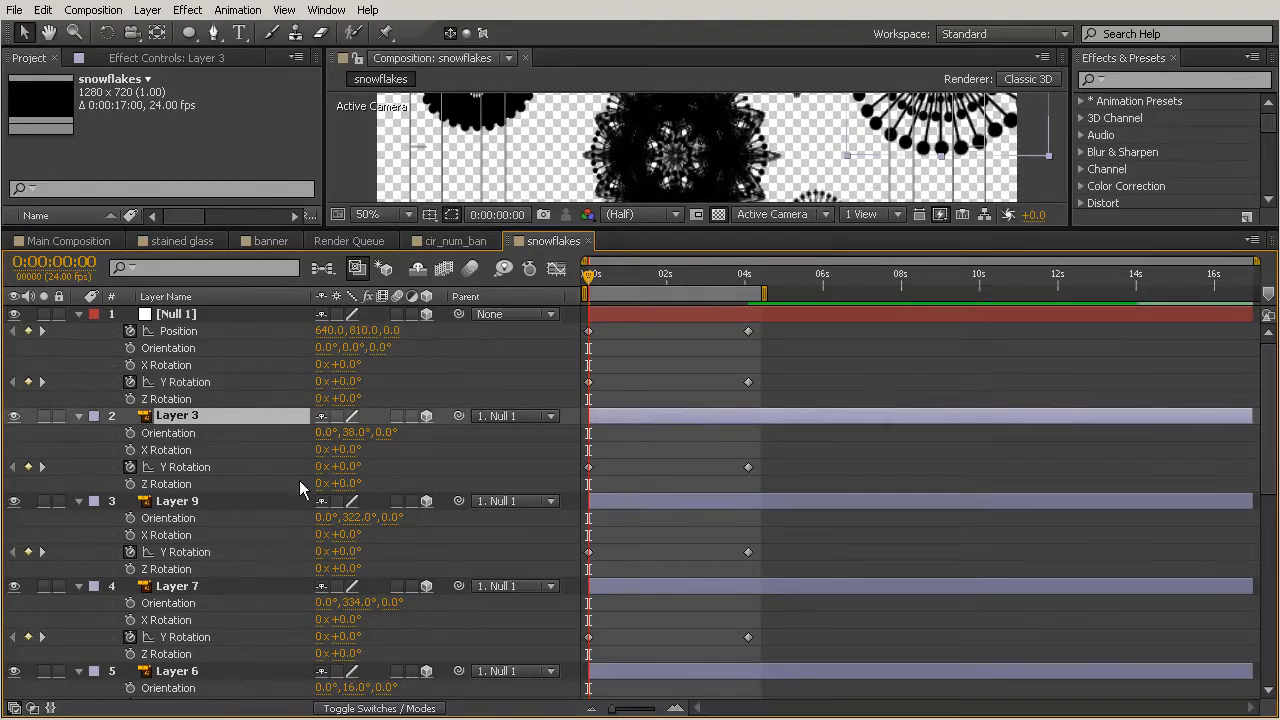
left_click_drag(352, 470, 641, 511)
left_click(641, 511)
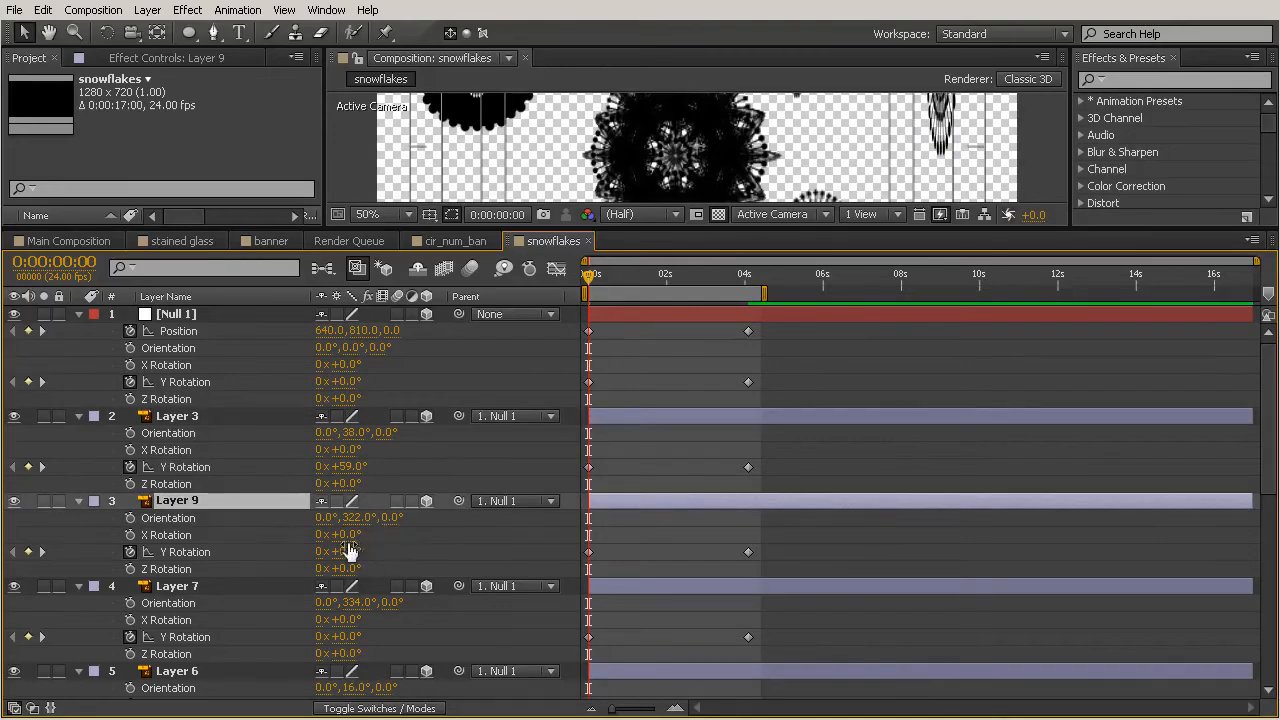
left_click_drag(349, 553, 633, 595)
Set Layer 5's starting Y Rotation keyframe at 0:00:00:00 to 293°.
scroll(638, 647, "down", 3)
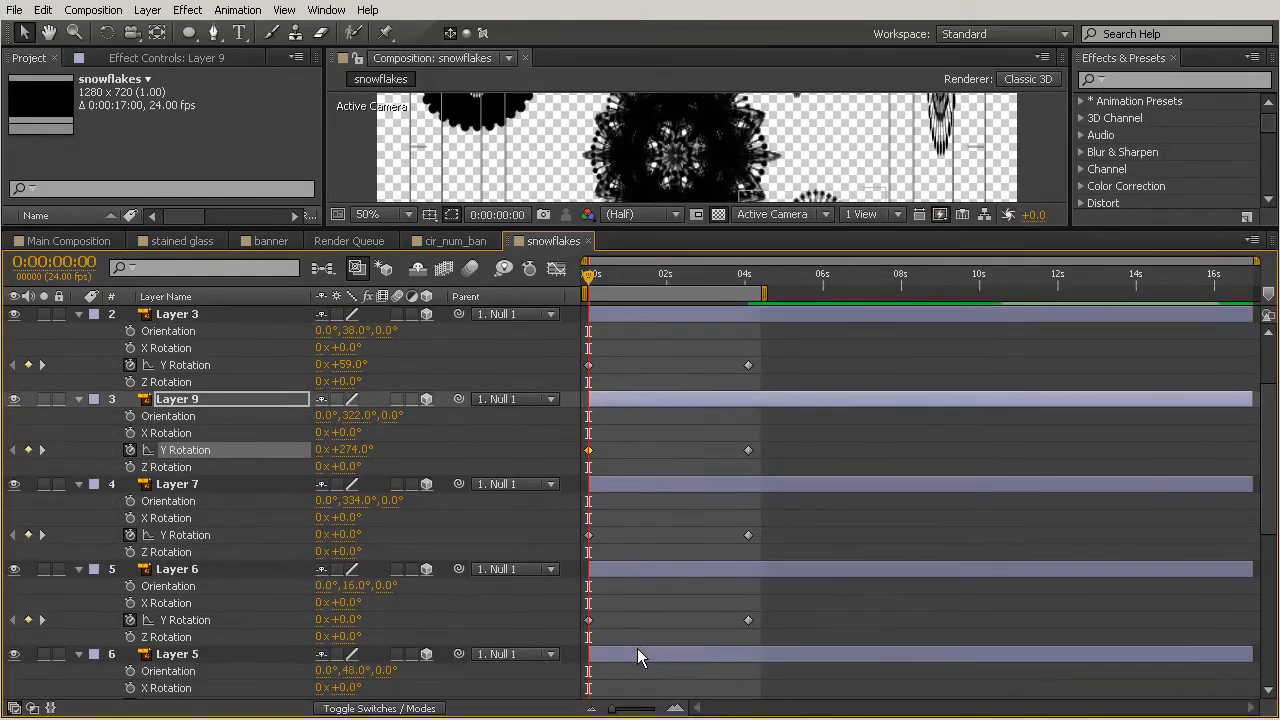
left_click(638, 652)
scroll(378, 668, "down", 1)
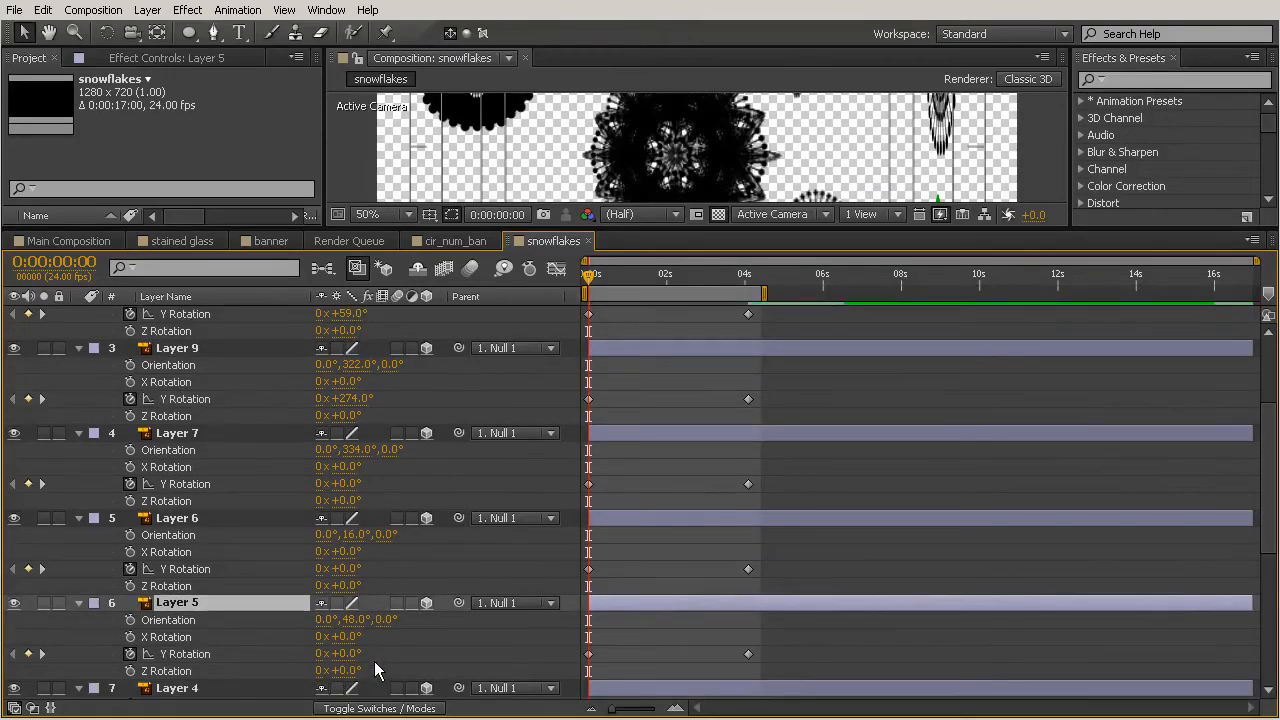
left_click_drag(345, 653, 736, 643)
Set the starting Y Rotation keyframes at 0:00:00:00 to 169° for Layer 2 and 71° for Layer 1.
scroll(735, 639, "down", 5)
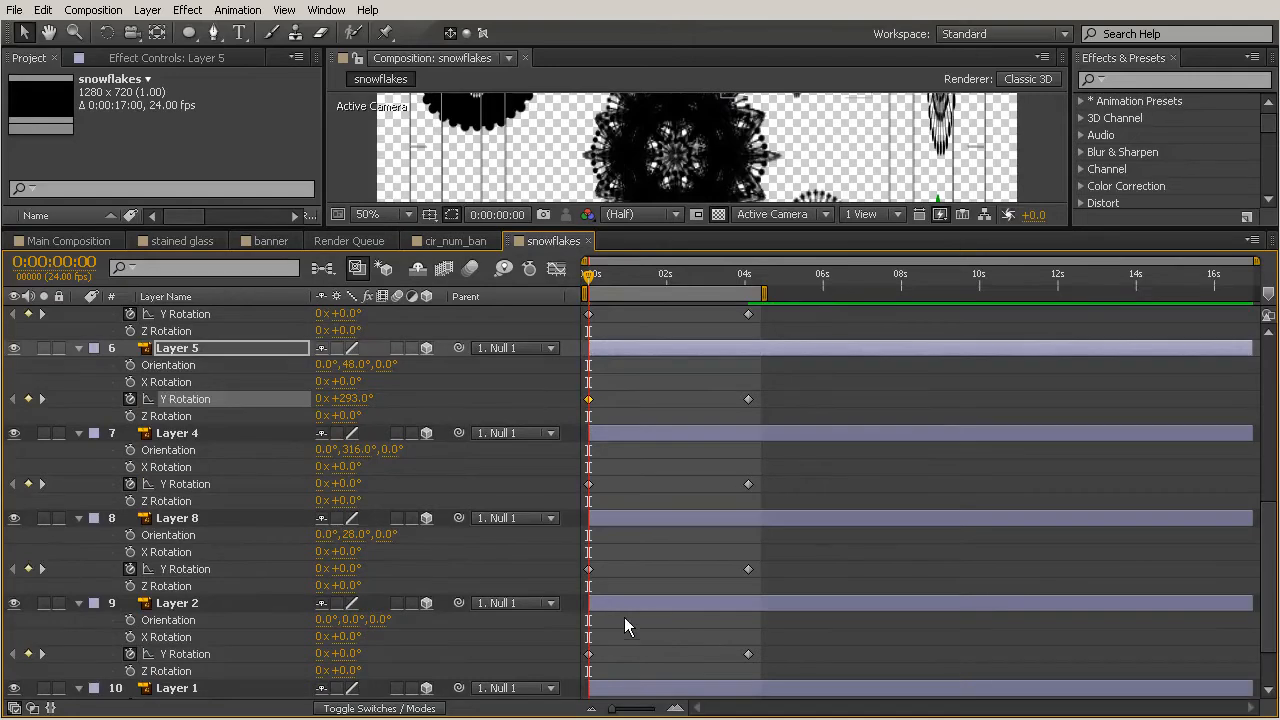
left_click(624, 603)
left_click_drag(345, 653, 560, 651)
scroll(811, 615, "down", 1)
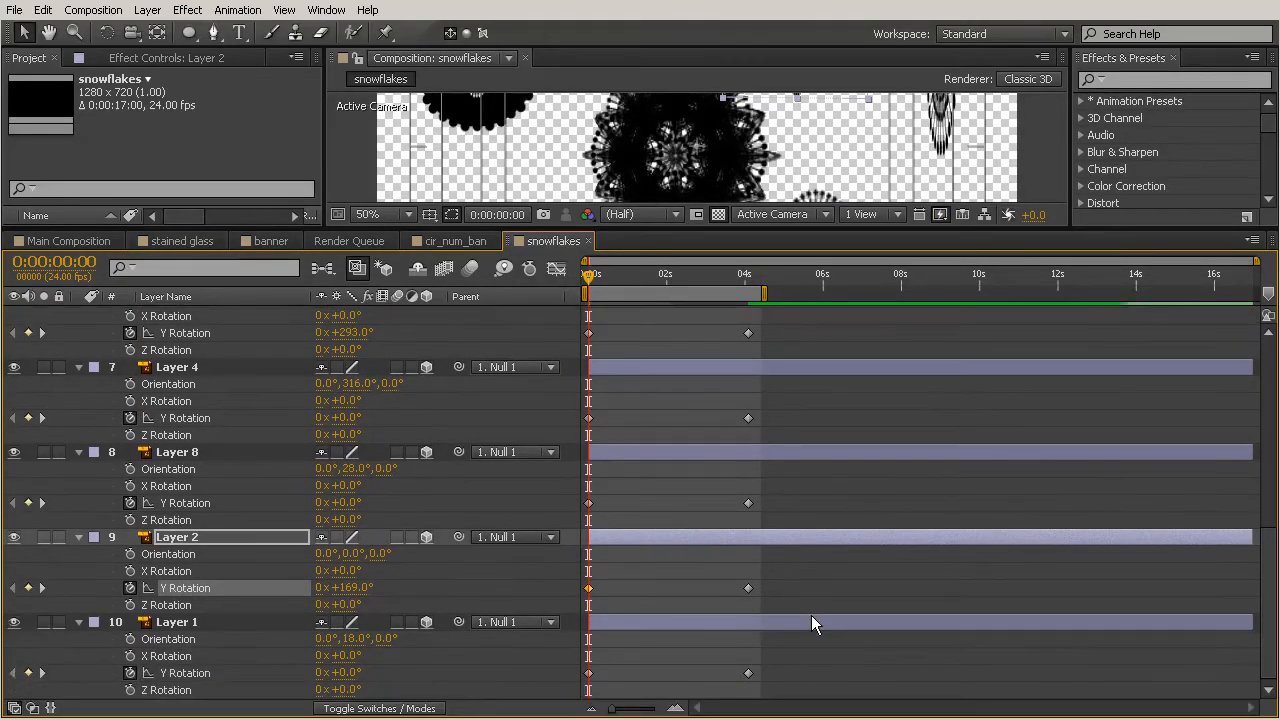
left_click(715, 627)
left_click_drag(345, 673, 583, 648)
left_click(872, 452)
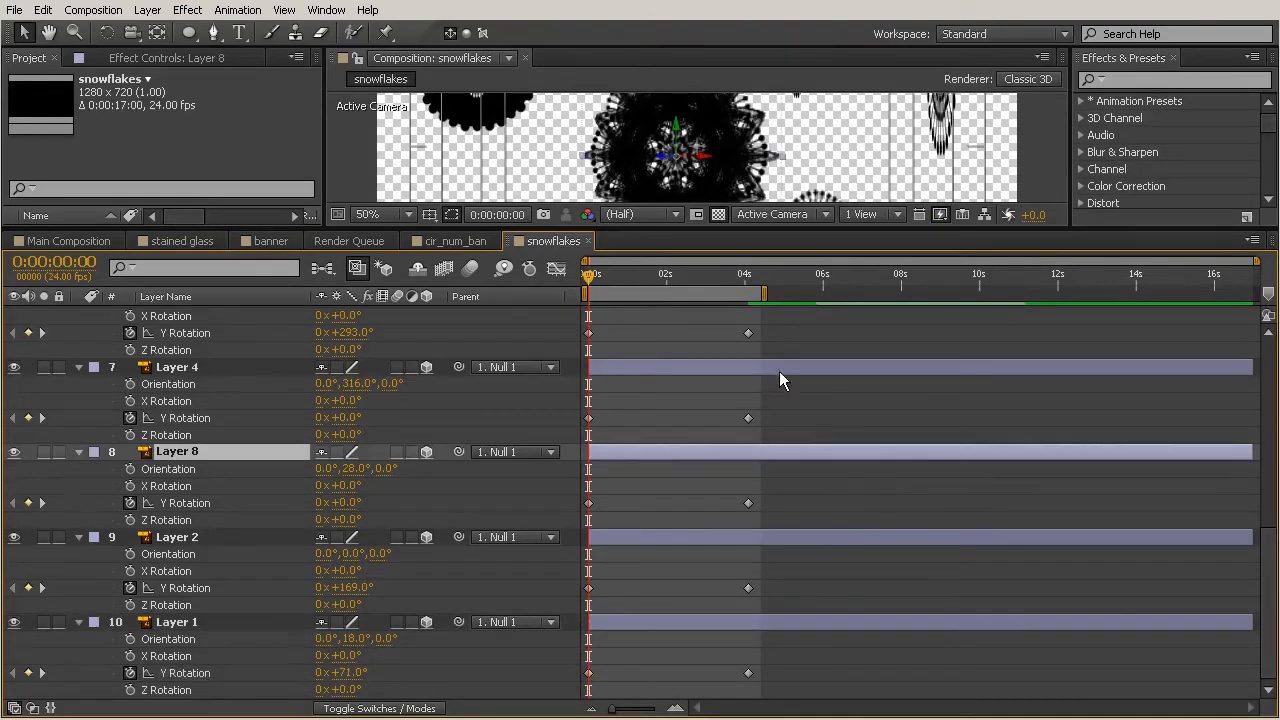
Enlarge the composition viewer and preview the snowflakes with their varied starting rotations.
scroll(765, 178, "down", 3)
scroll(765, 178, "up", 1)
left_click_drag(785, 227, 785, 550)
scroll(787, 335, "up", 1)
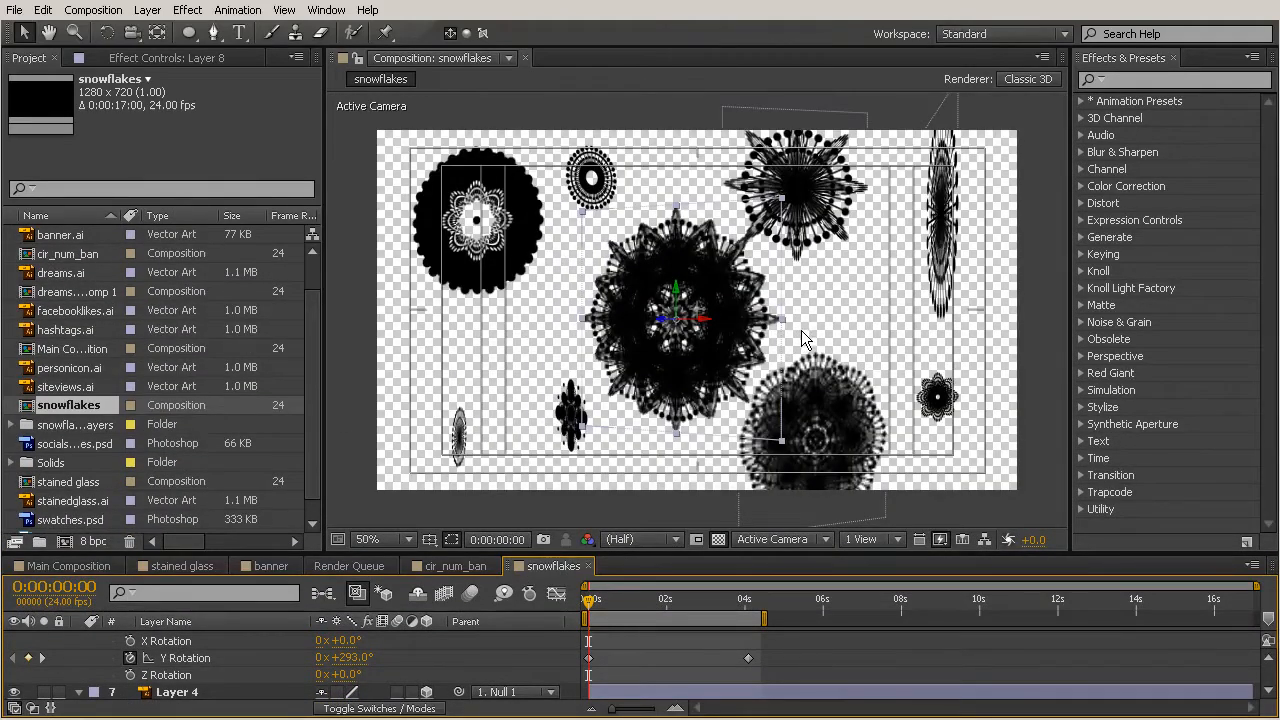
key("space")
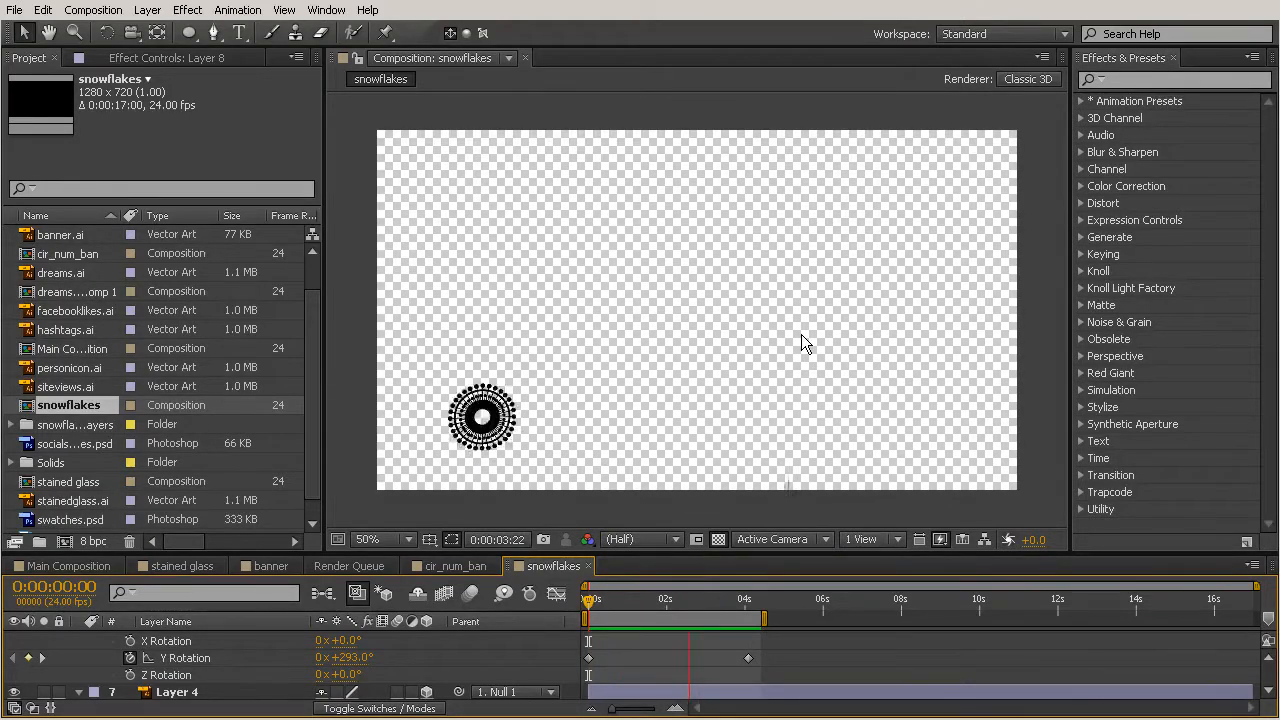
key("space")
Enlarge the timeline area and set Null 1's Y Rotation keyframe at 0:00:04:02 to 0 revolutions plus 180°.
left_click_drag(830, 553, 790, 357)
left_click(919, 510)
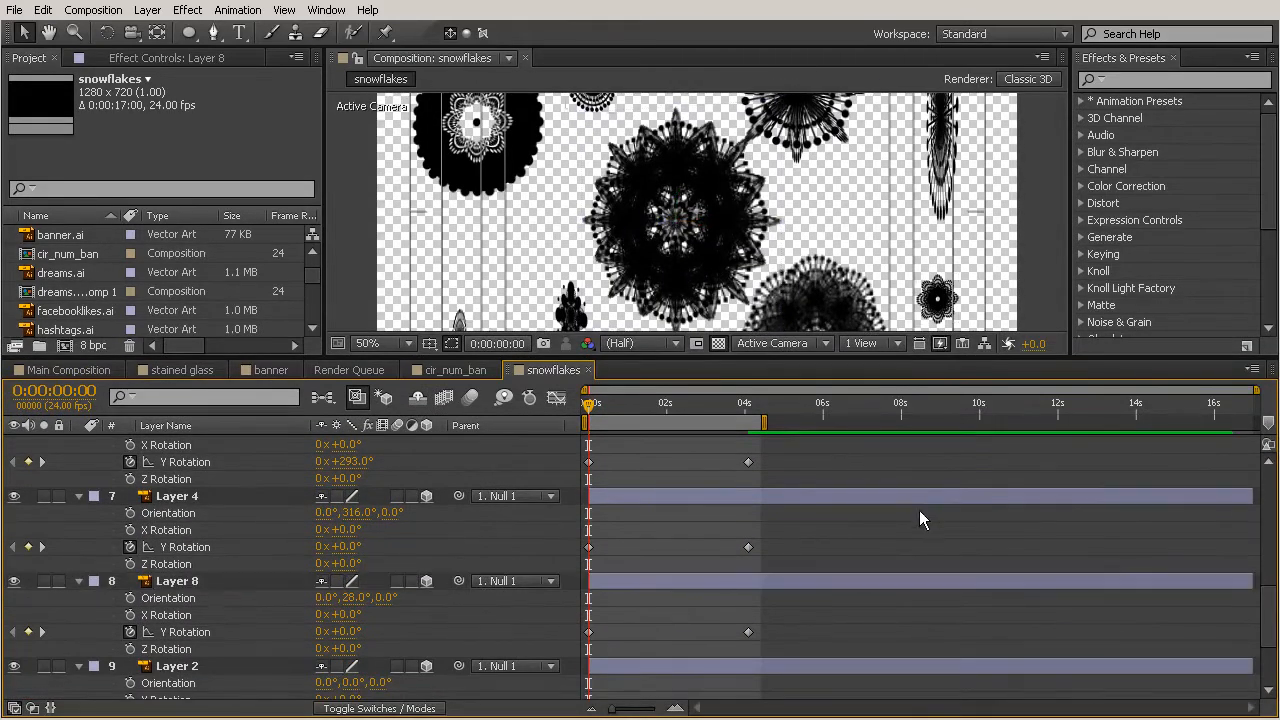
scroll(920, 512, "up", 10)
scroll(923, 514, "up", 1)
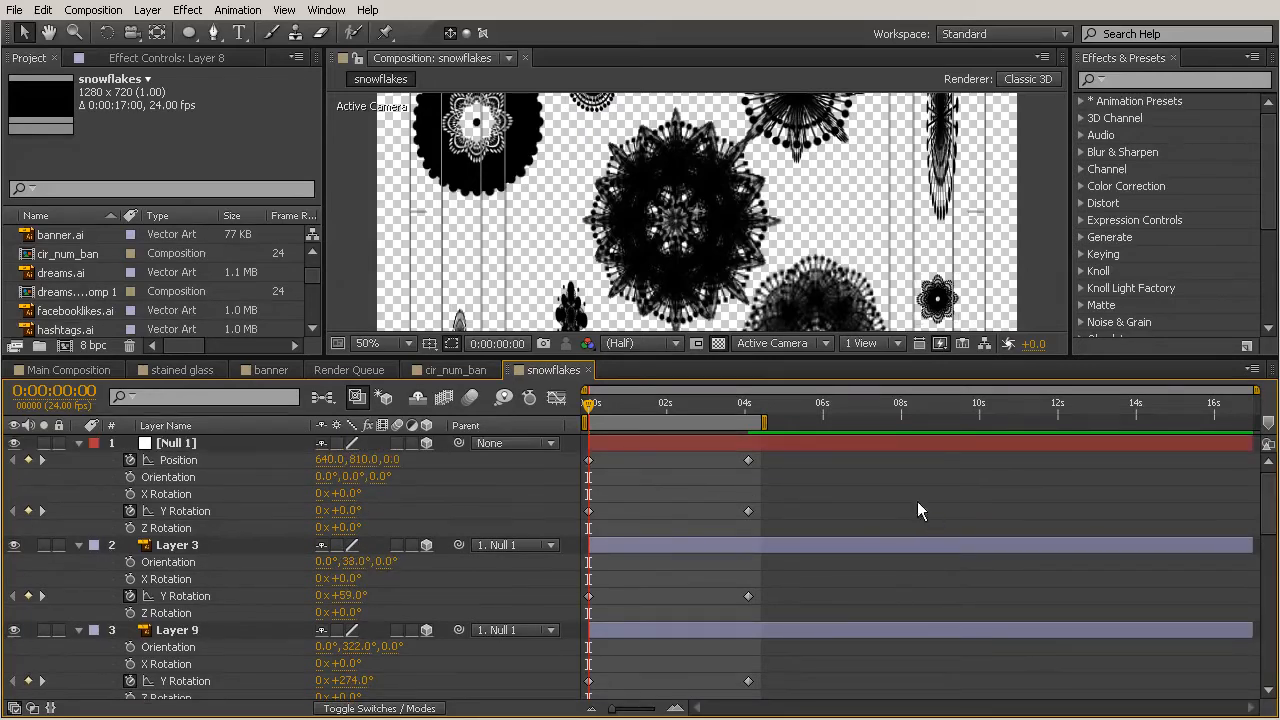
left_click(747, 408)
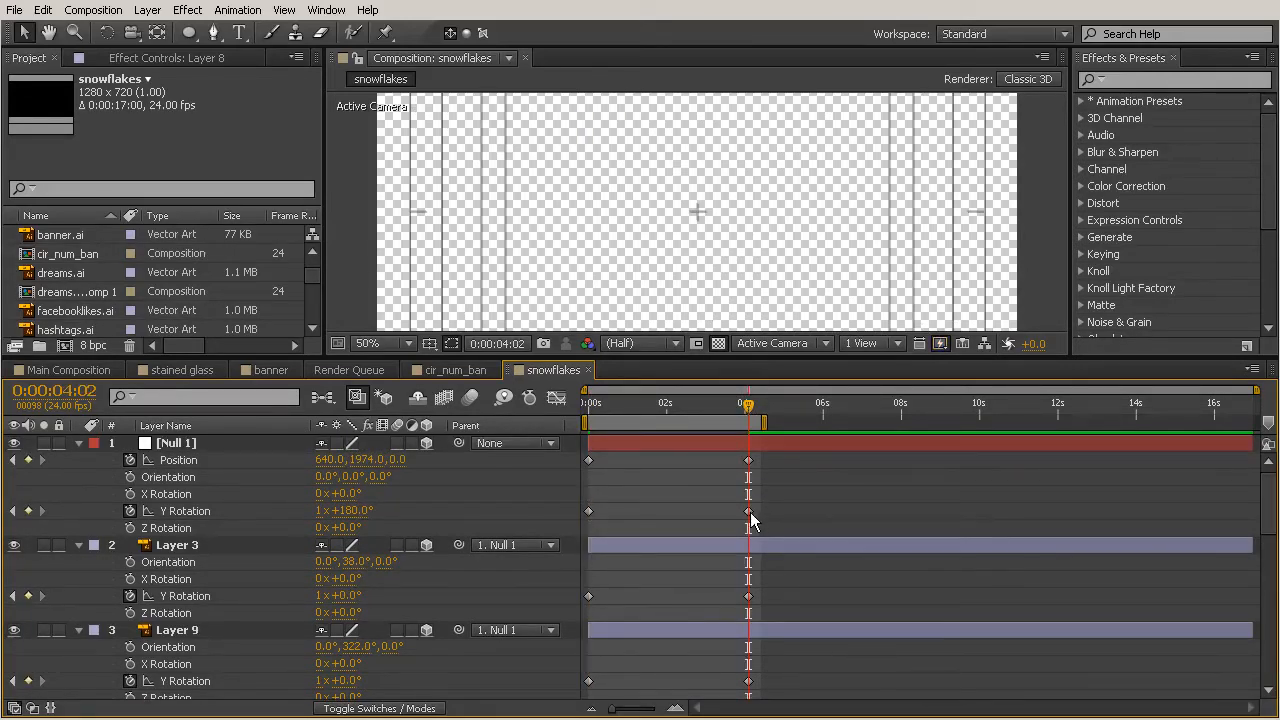
left_click(749, 512)
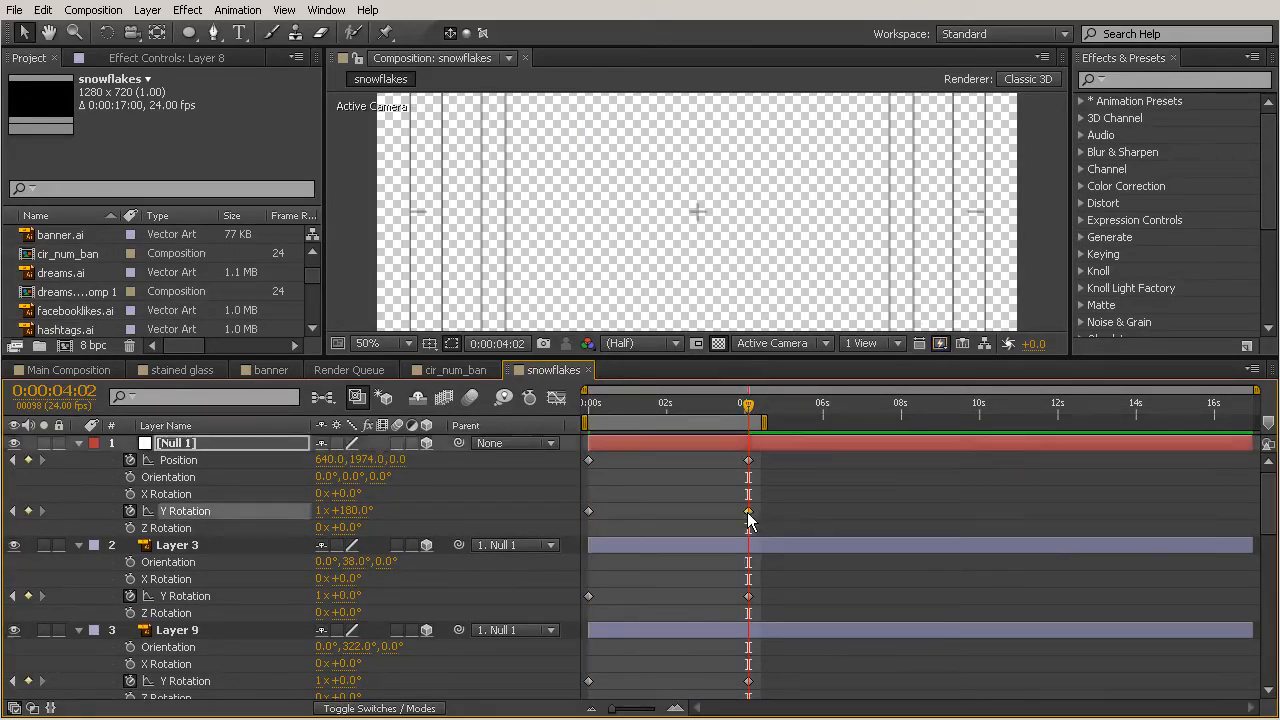
left_click(320, 511)
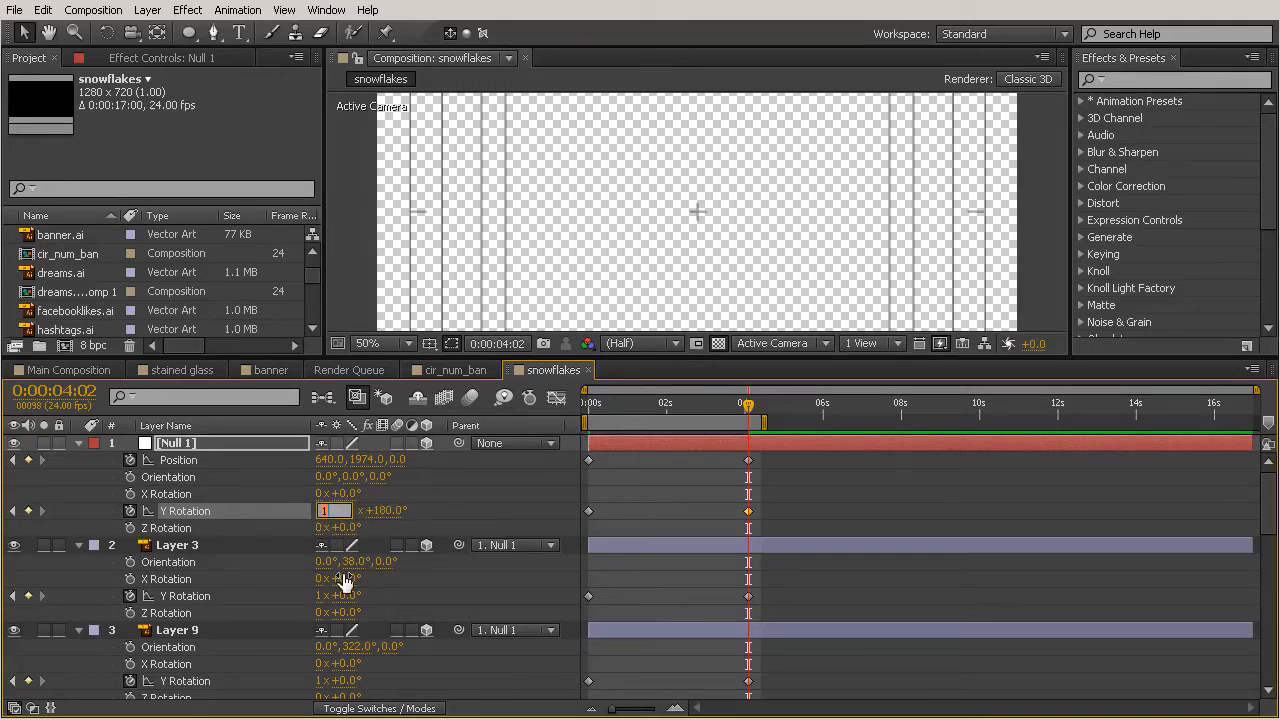
type("0")
left_click(640, 477)
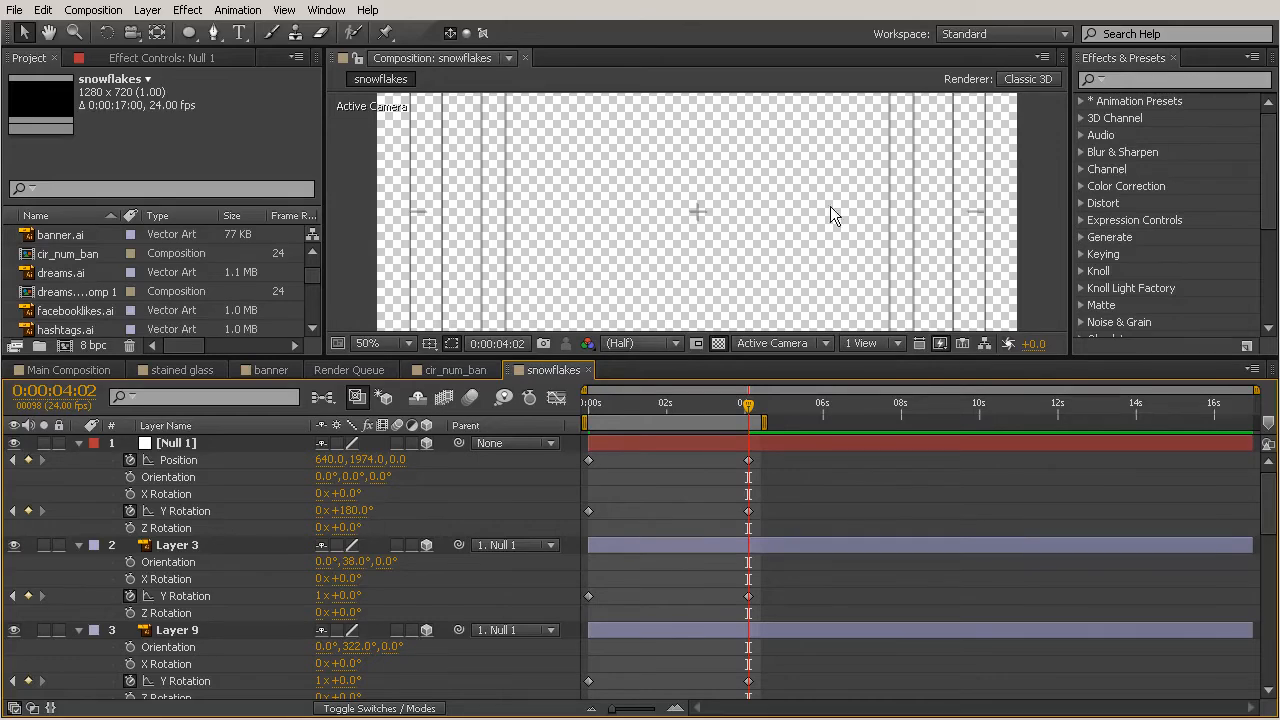
Enlarge the composition viewer and preview the animation with Null 1's reduced rotation.
left_click_drag(781, 357, 782, 513)
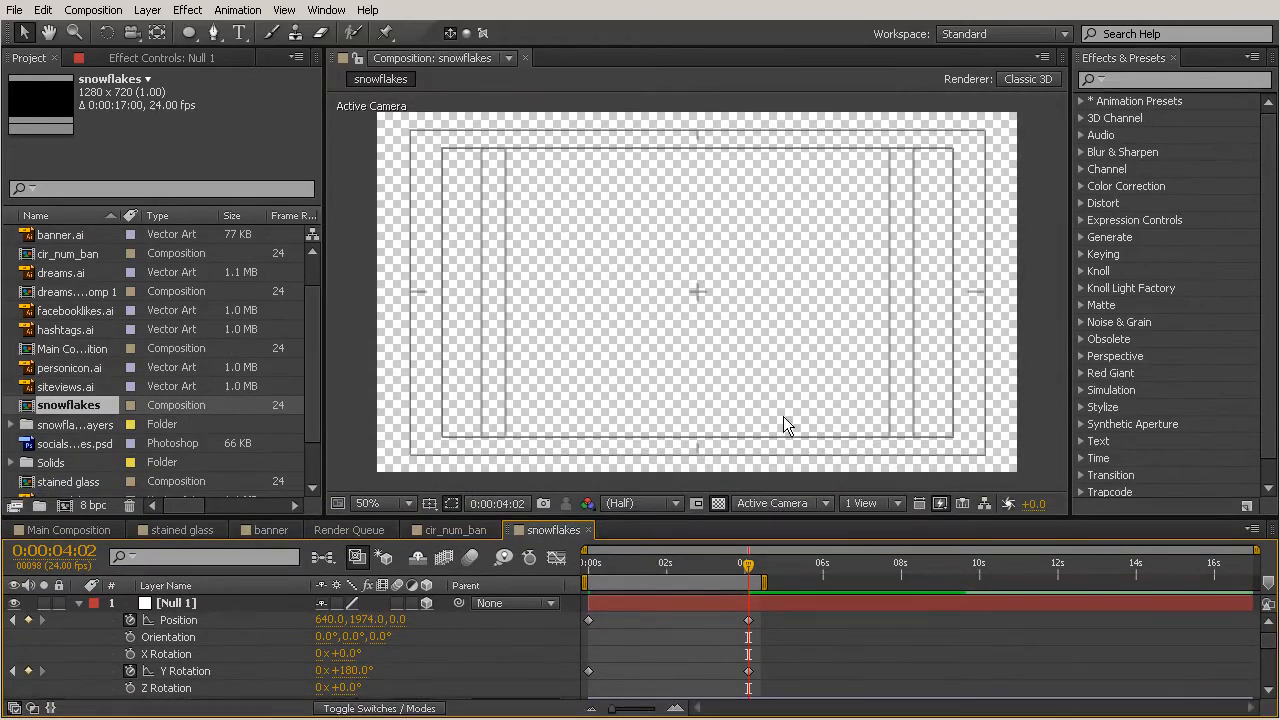
key("space")
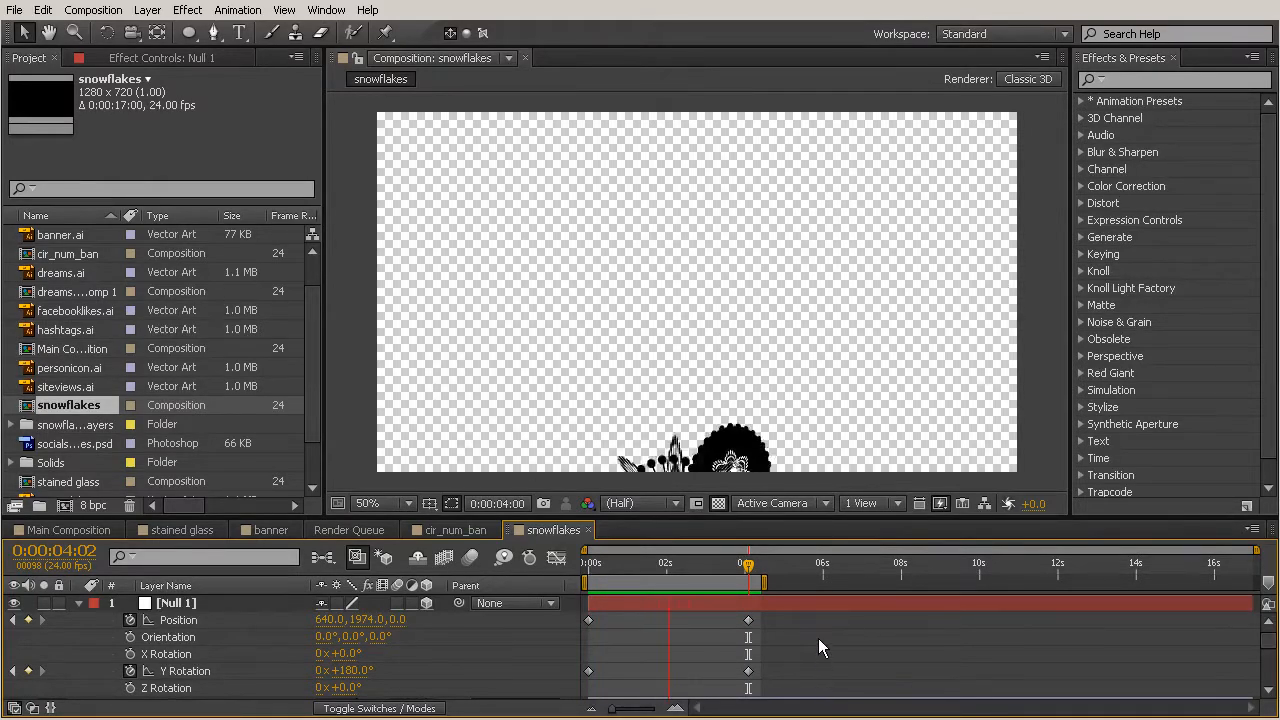
key("space")
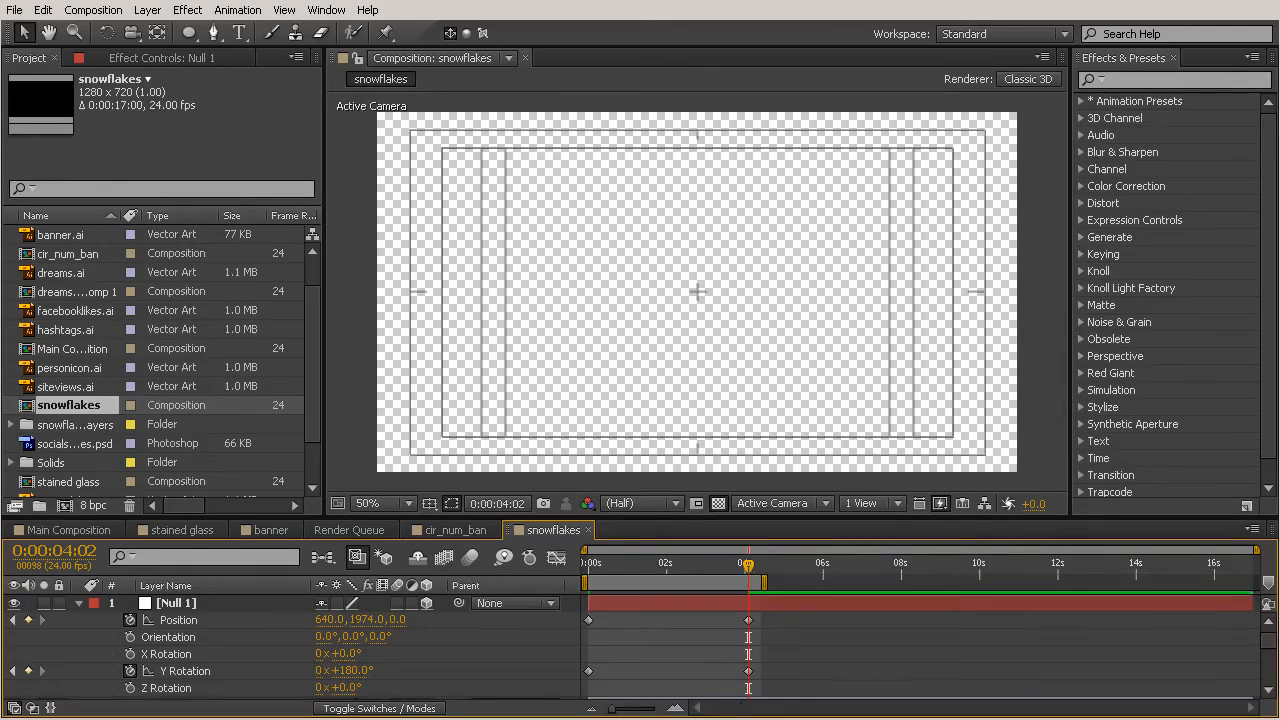
Reduce Null 1's Y Rotation at 0:00:04:02 to 41° and preview the animation again.
left_click_drag(353, 671, 340, 671)
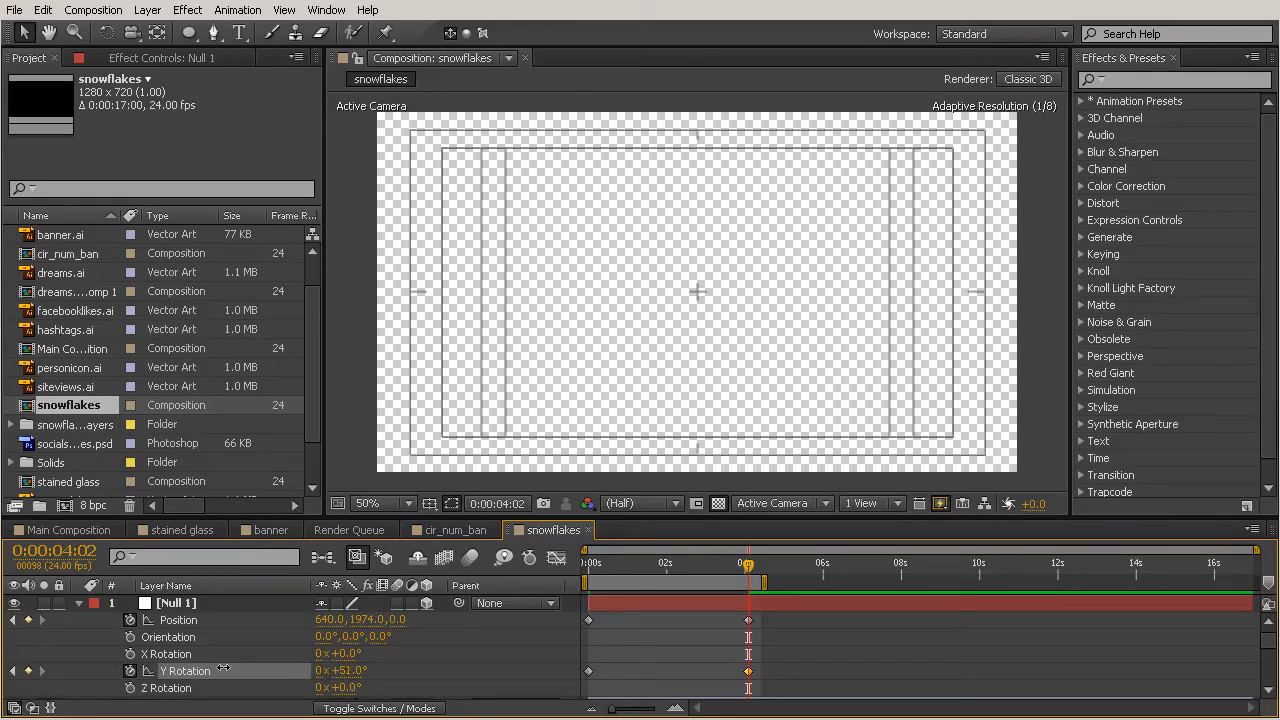
left_click(965, 686)
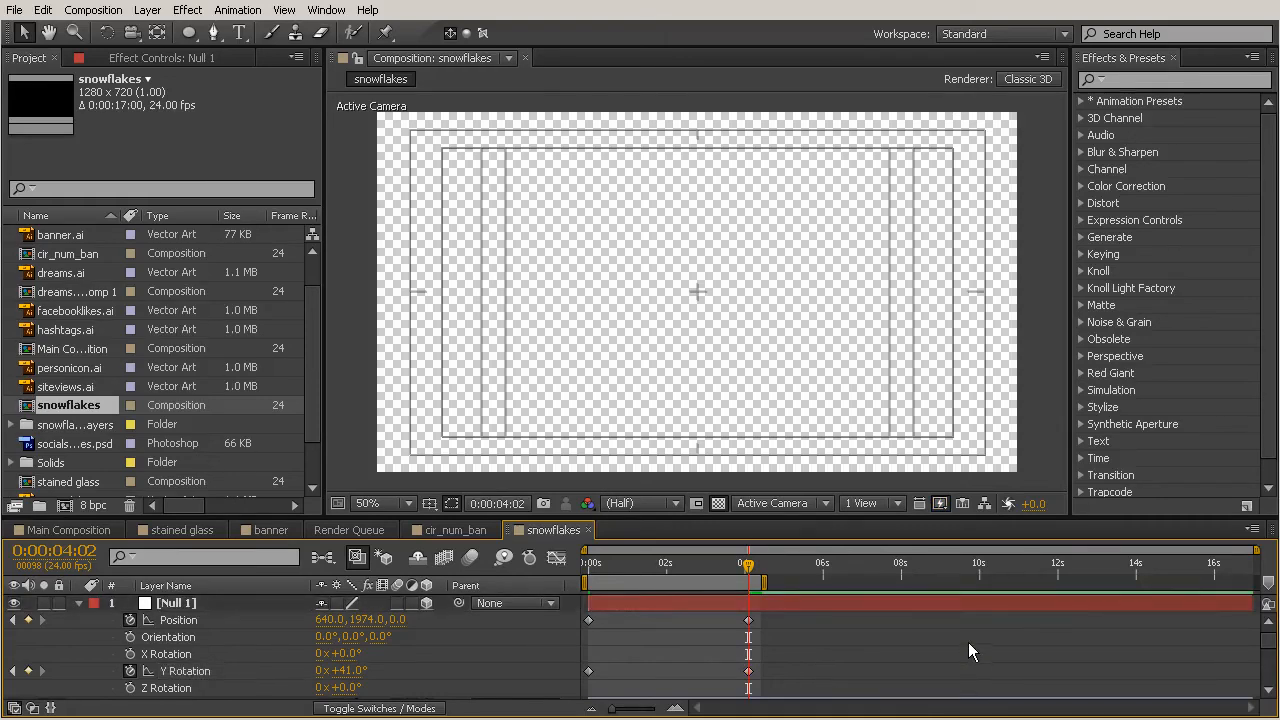
key("KP_0")
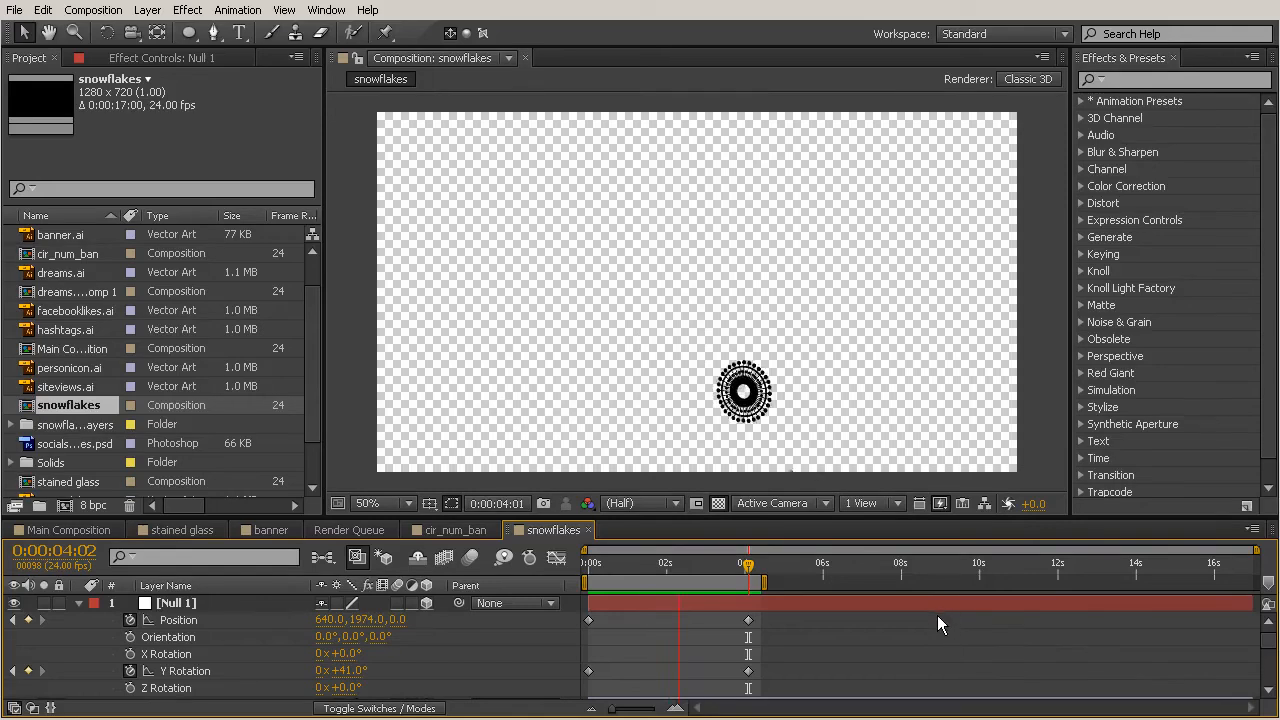
key("space")
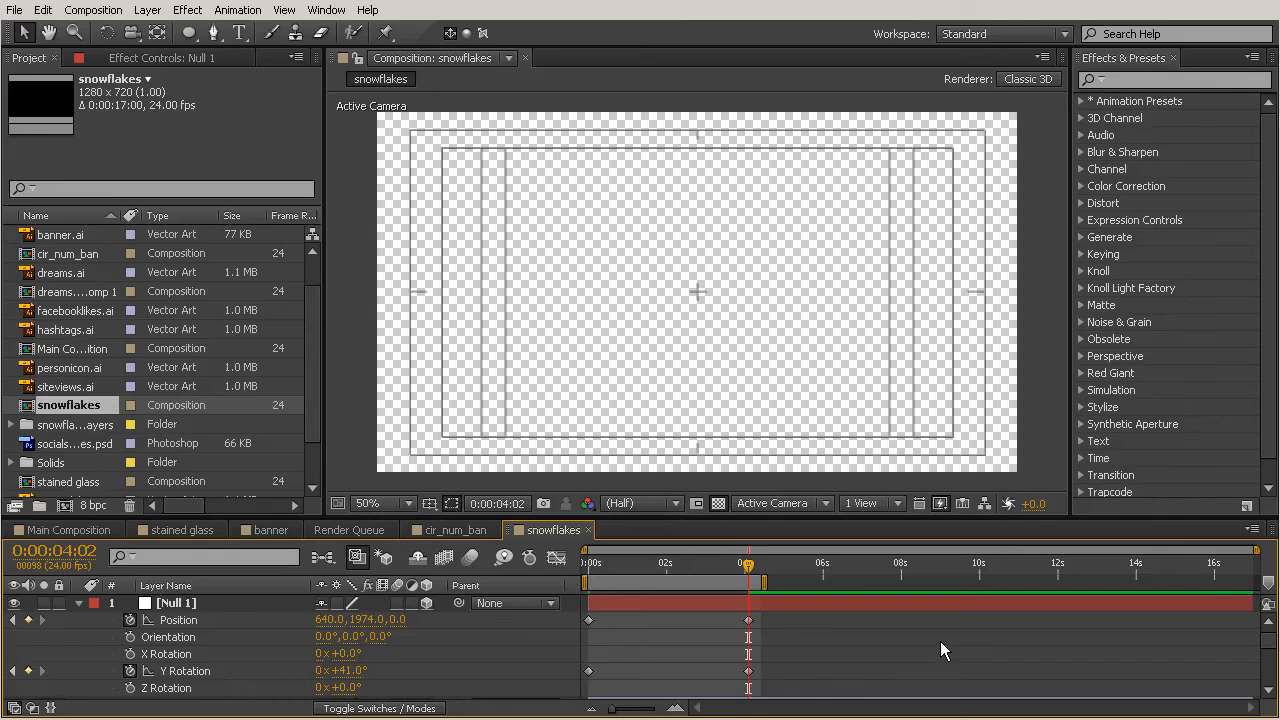
key("space")
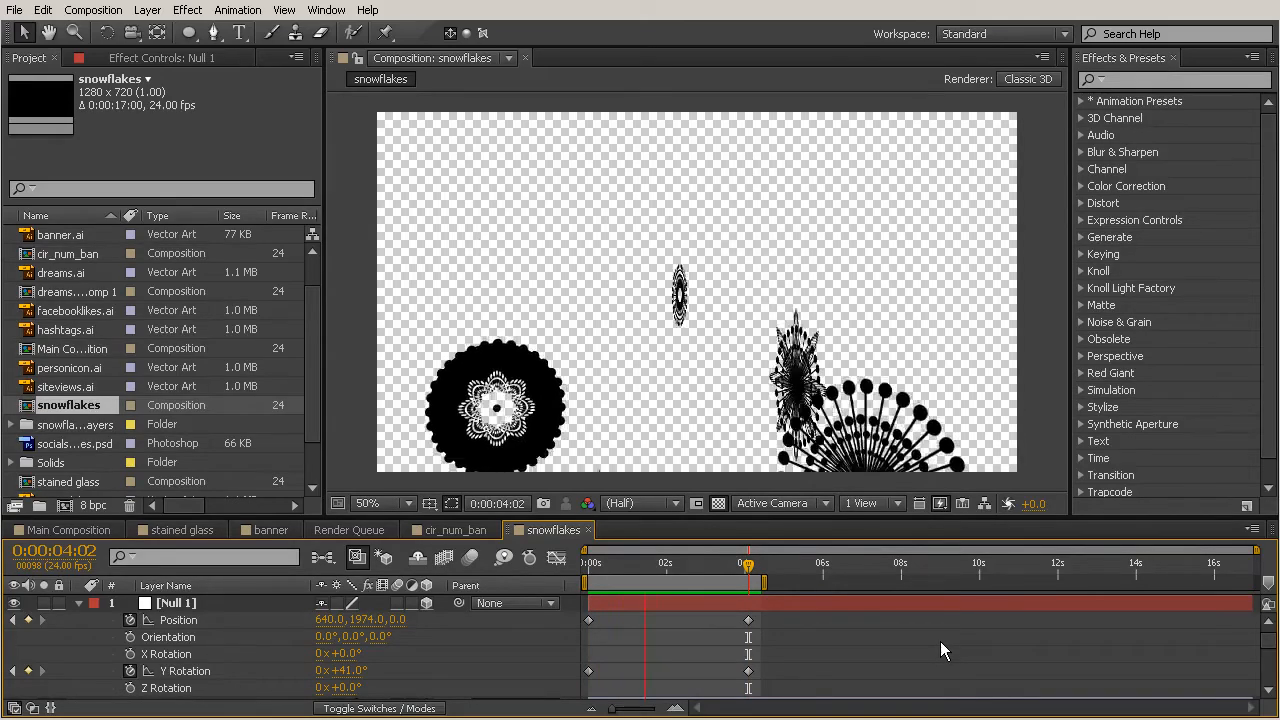